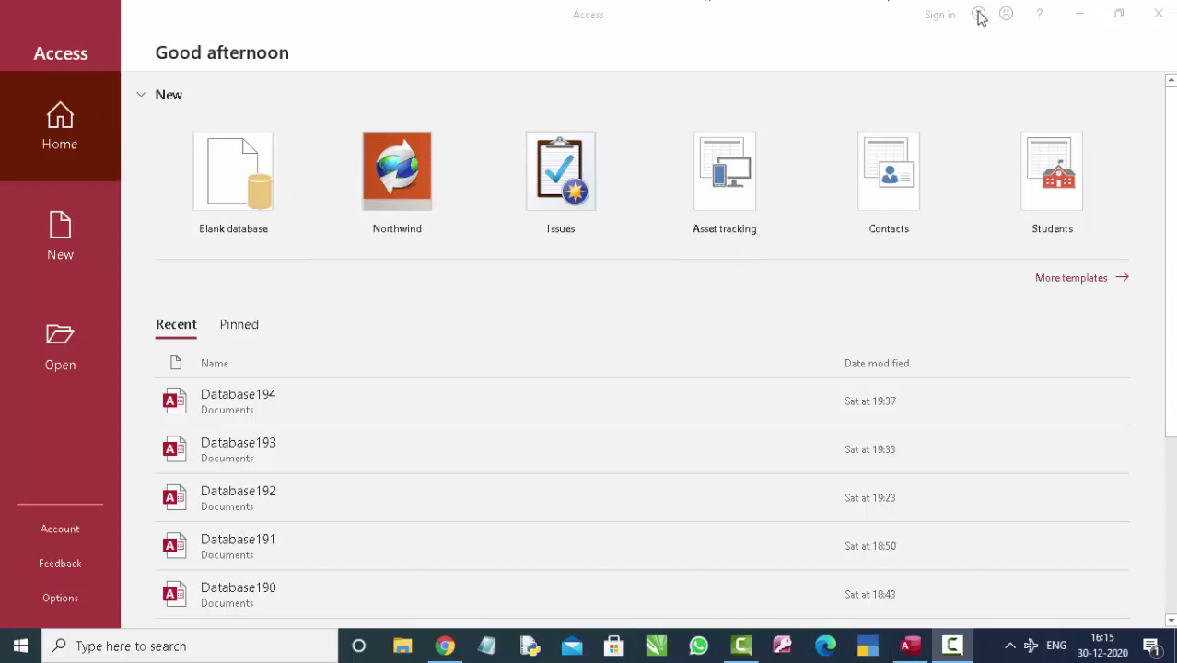
Step: Minimize the Access start screen to reveal the Windows desktop
click(1079, 15)
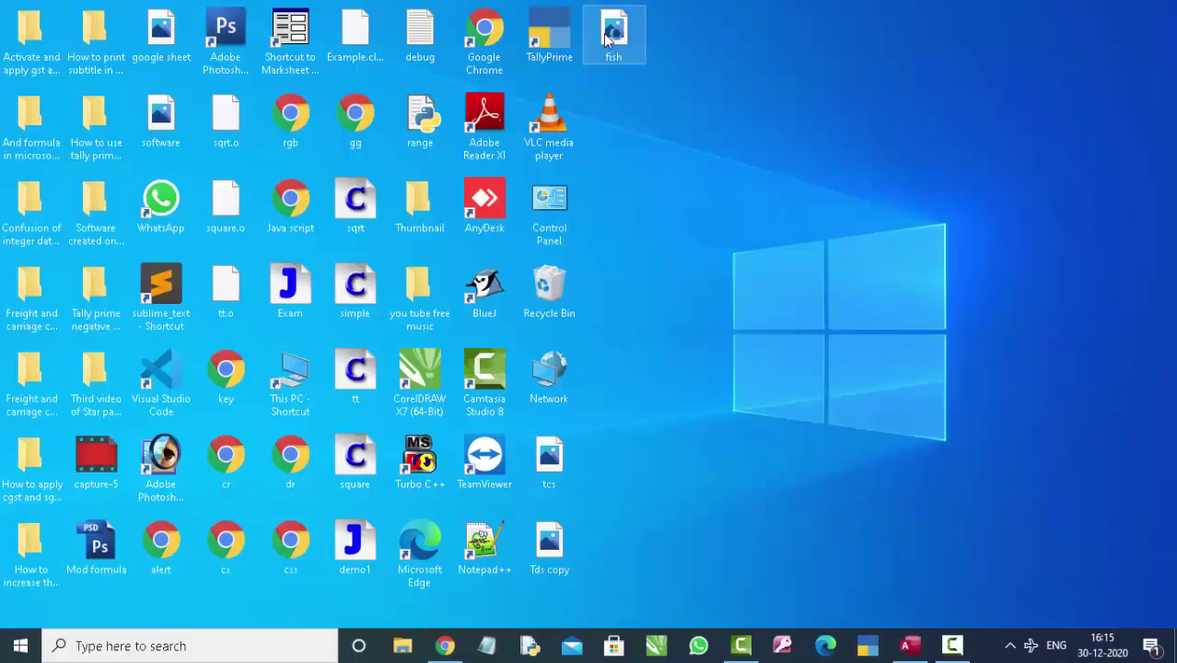
double_click(610, 37)
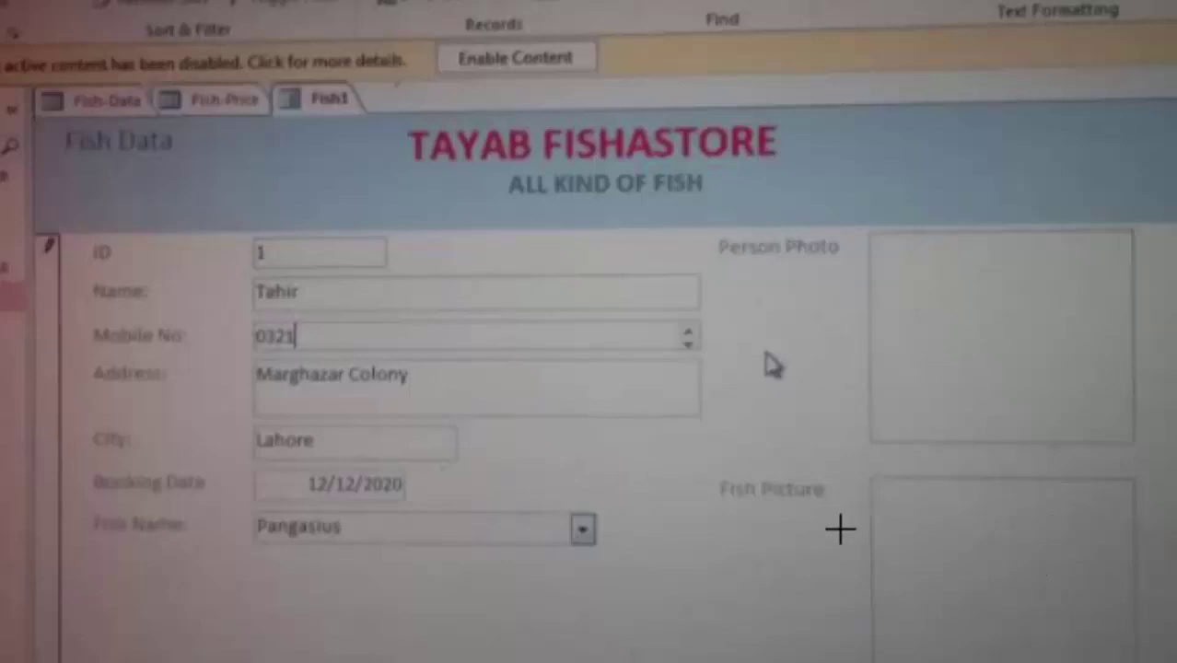
drag(720, 527, 774, 525)
drag(191, 545, 289, 547)
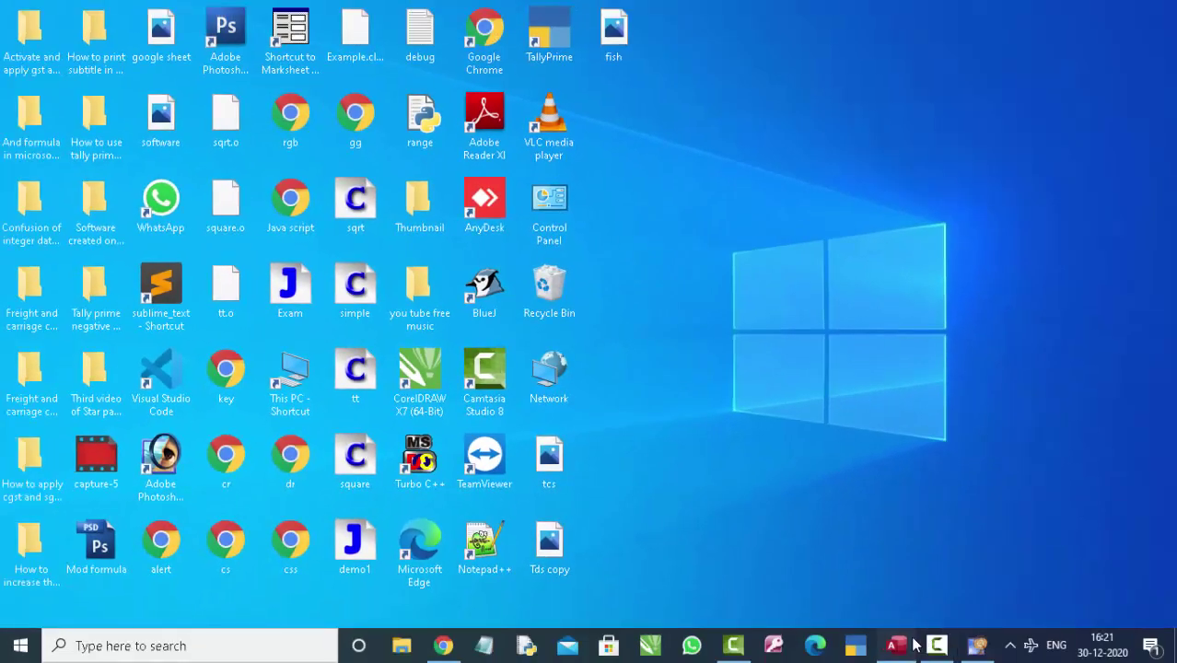
Step: Switch the new blank table to Design View, saving it as Fish_data
click(911, 645)
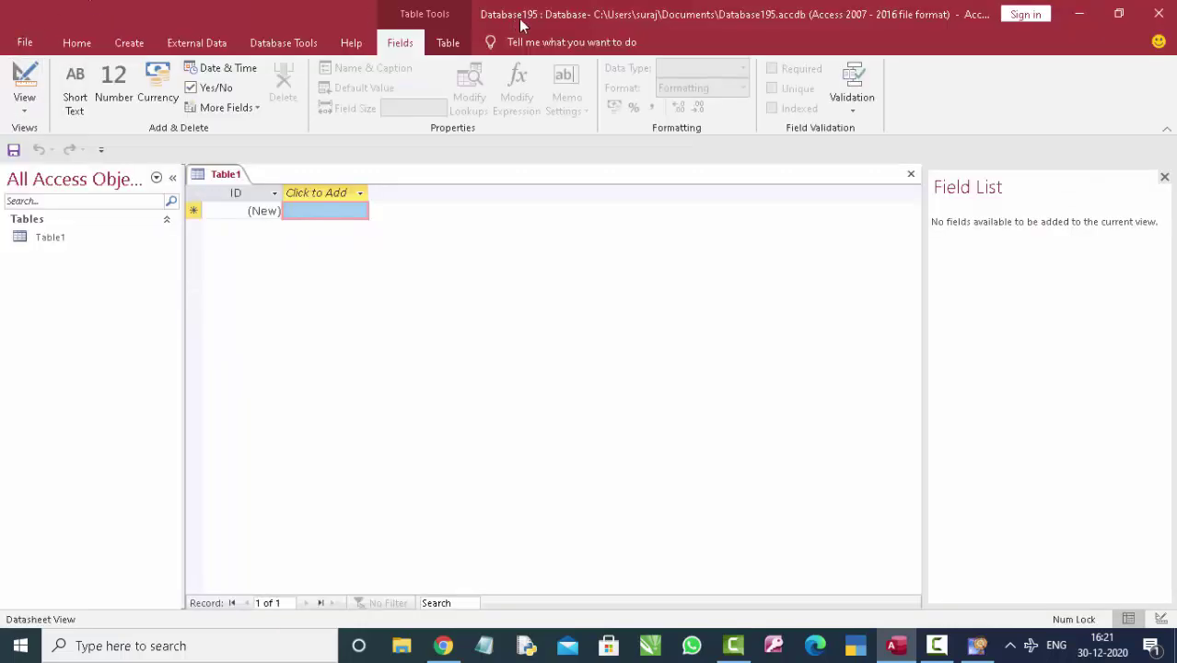
click(24, 110)
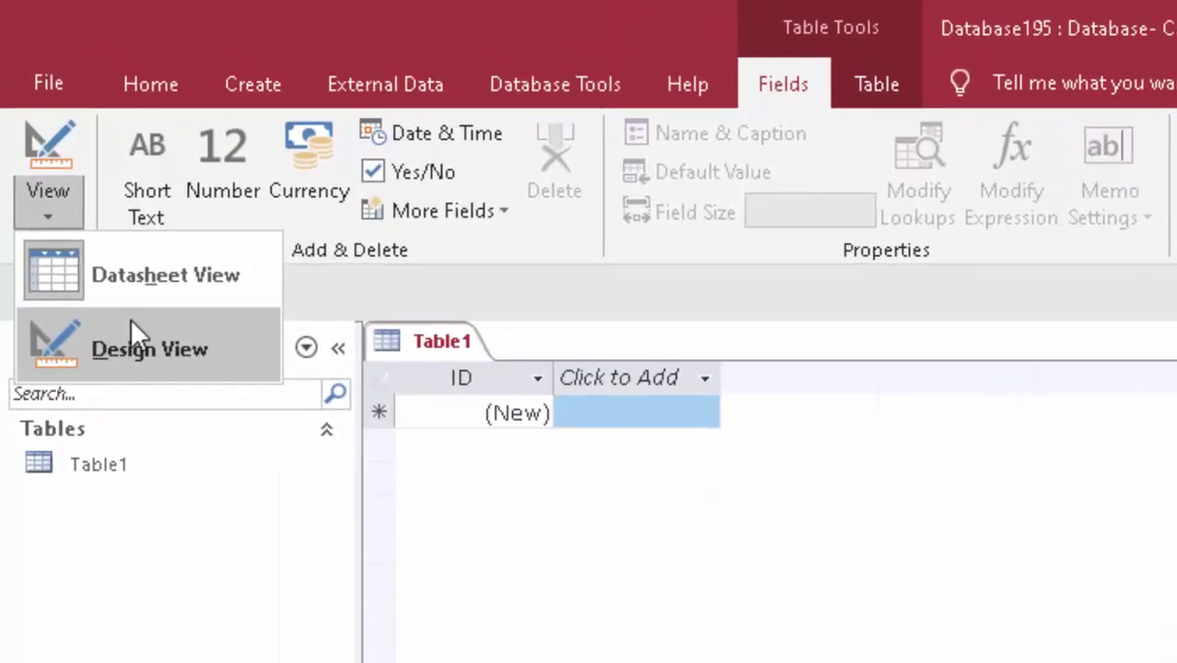
click(101, 313)
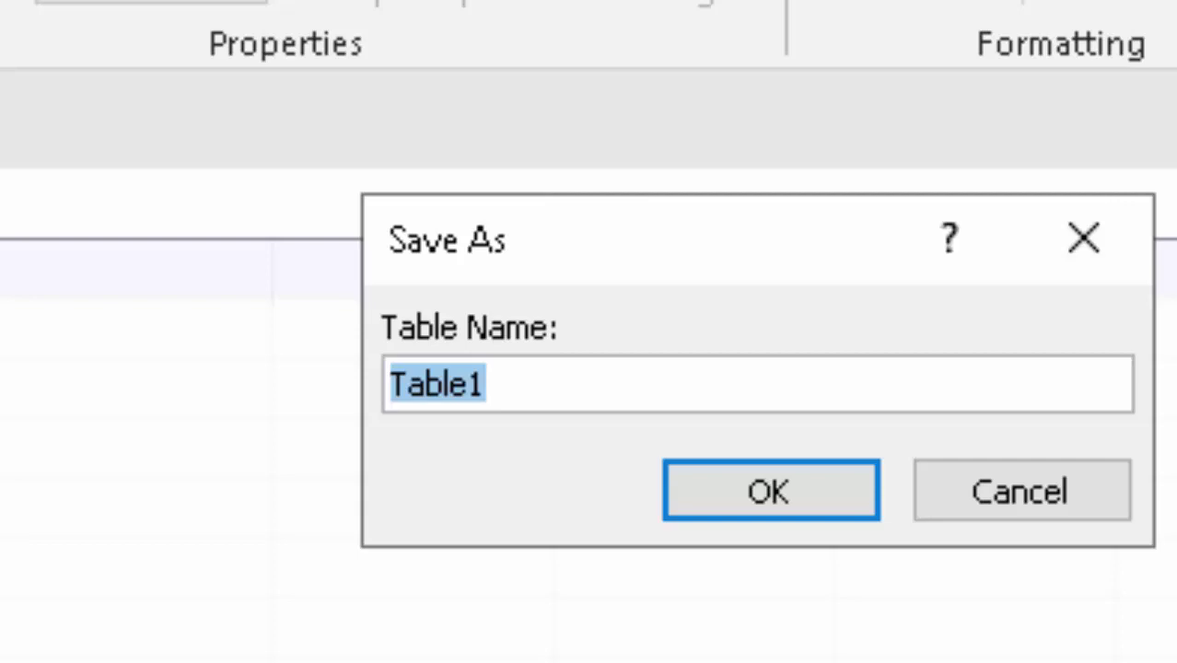
key(BackSpace)
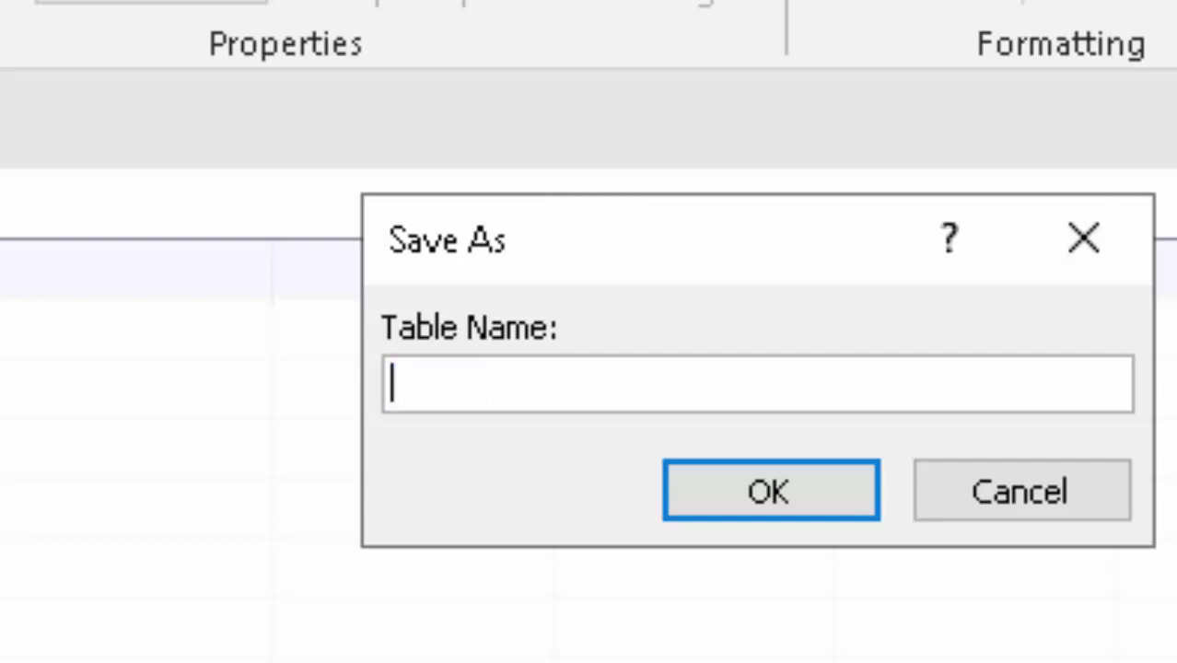
text(Fish )
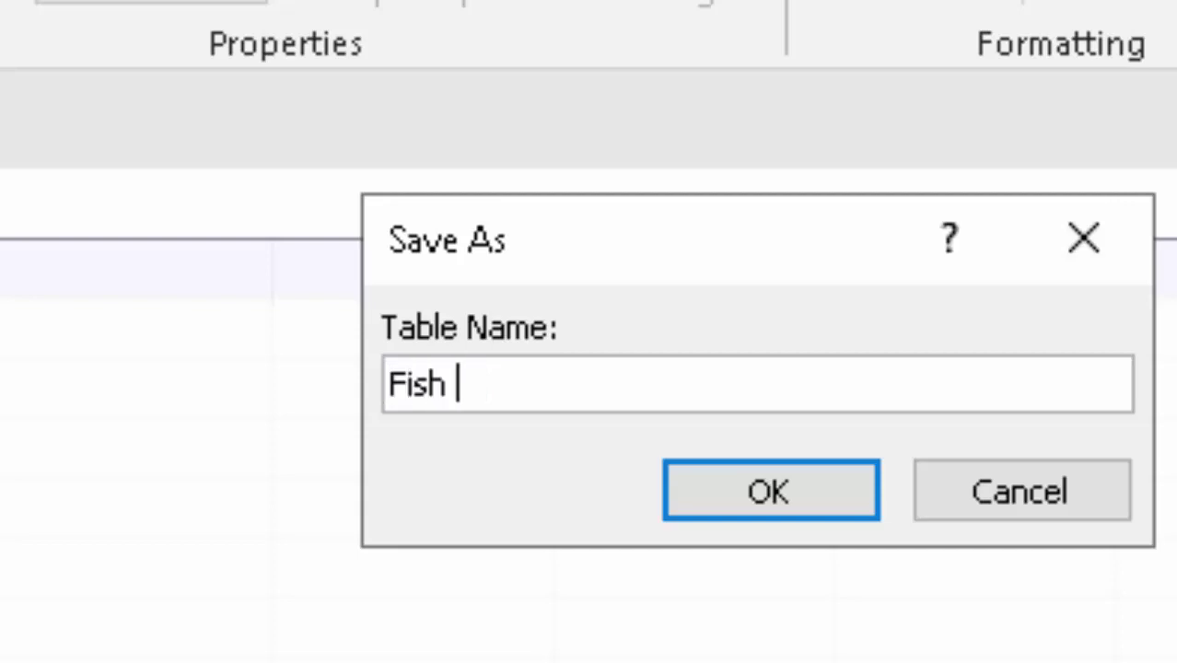
text(_)
text(data)
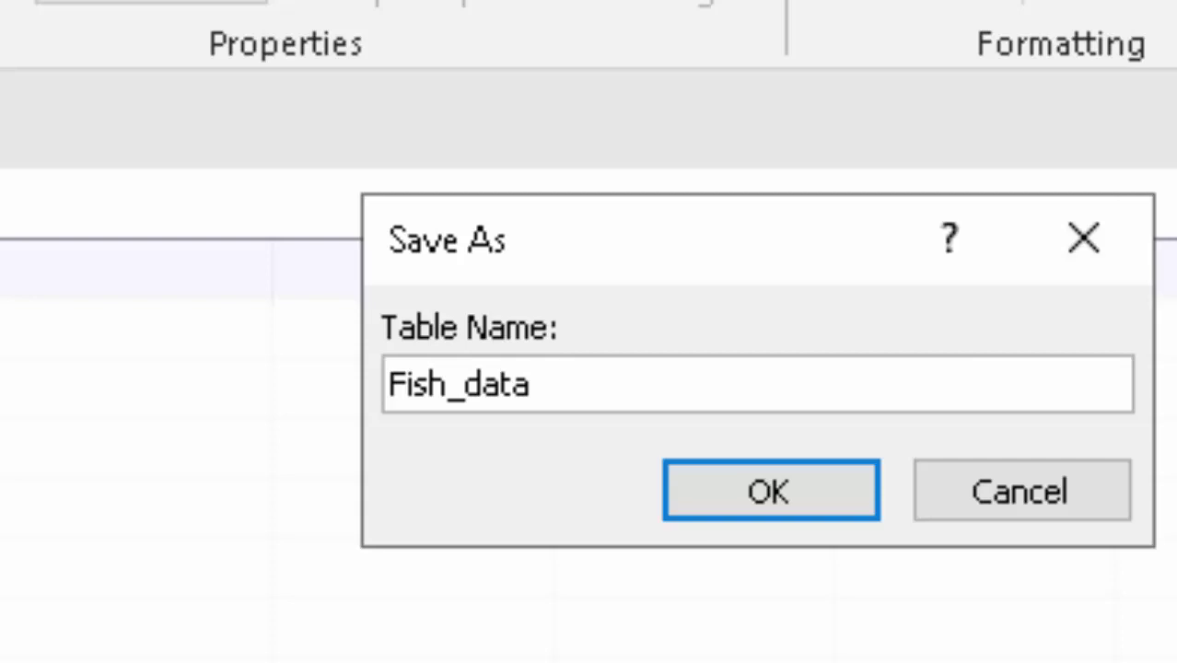
key(Return)
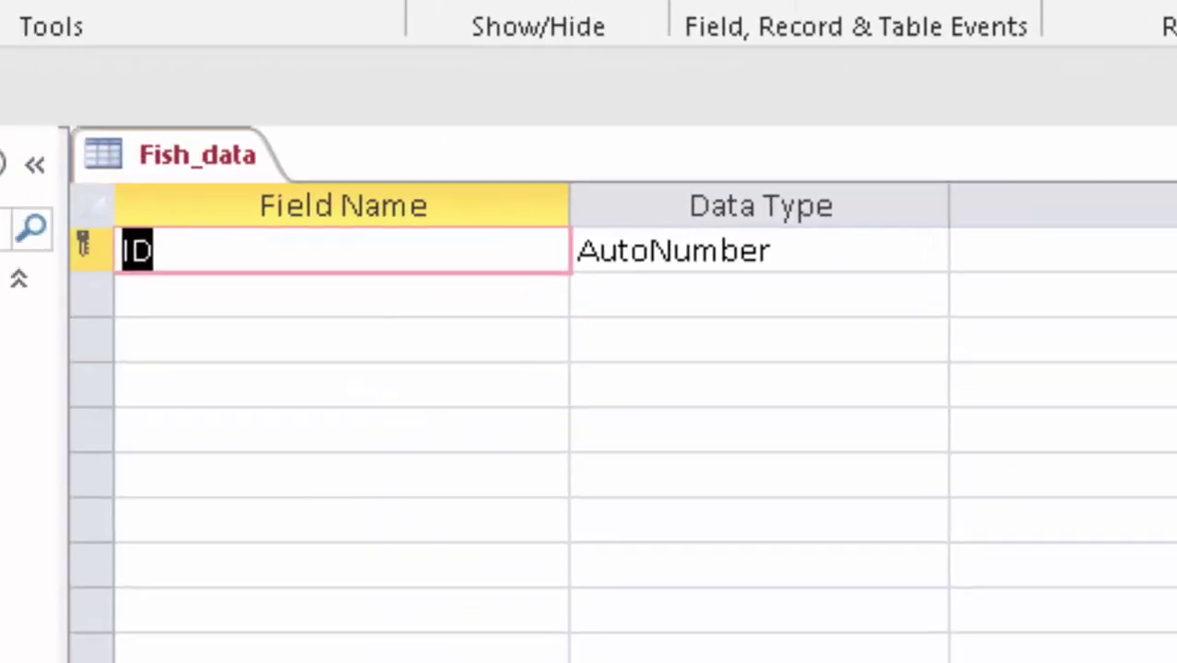
Step: Rename the ID field to Id and add a Name field, accepting the reserved-word warning
key(BackSpace)
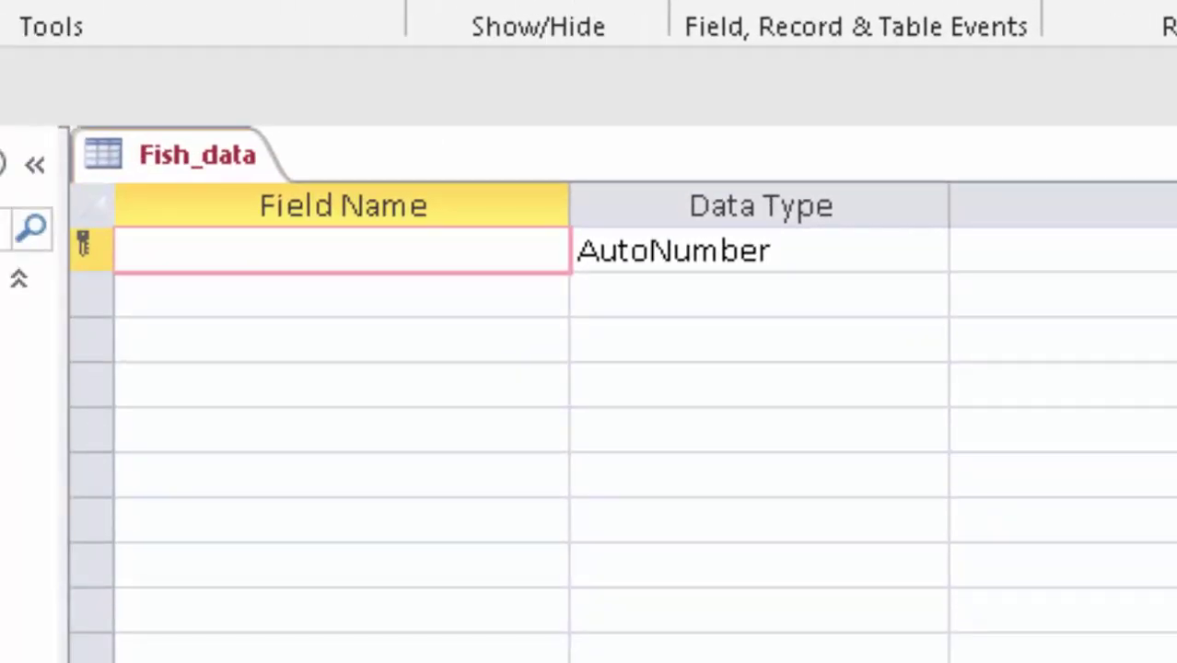
text(I)
text(d)
key(Tab)
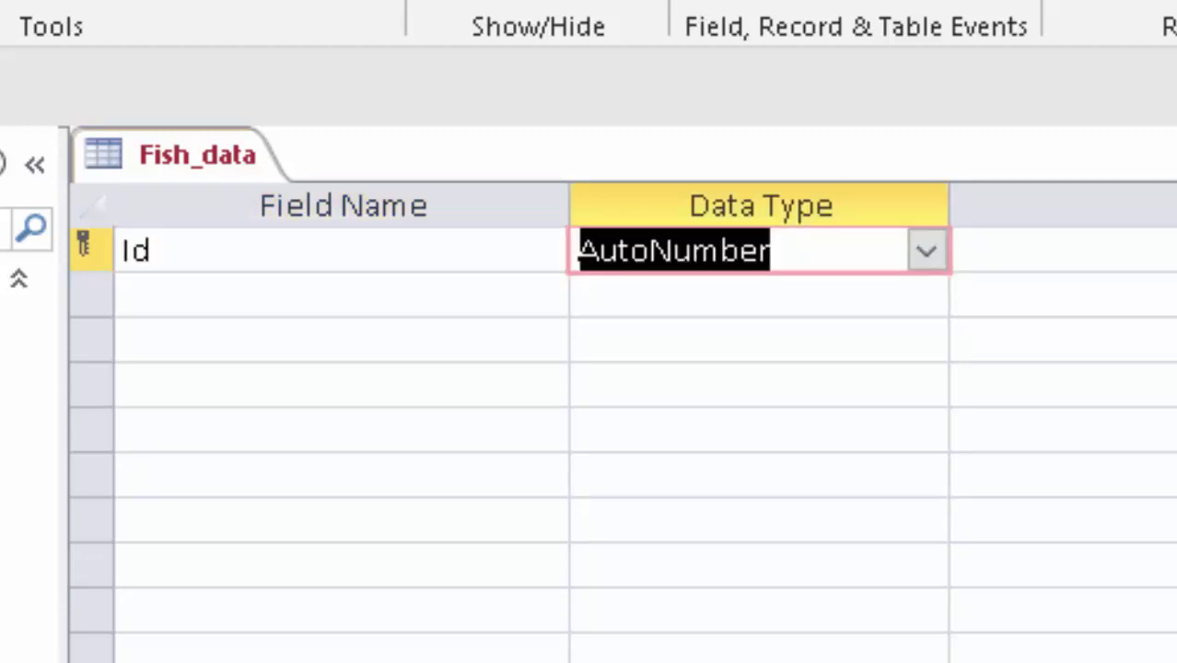
key(Tab)
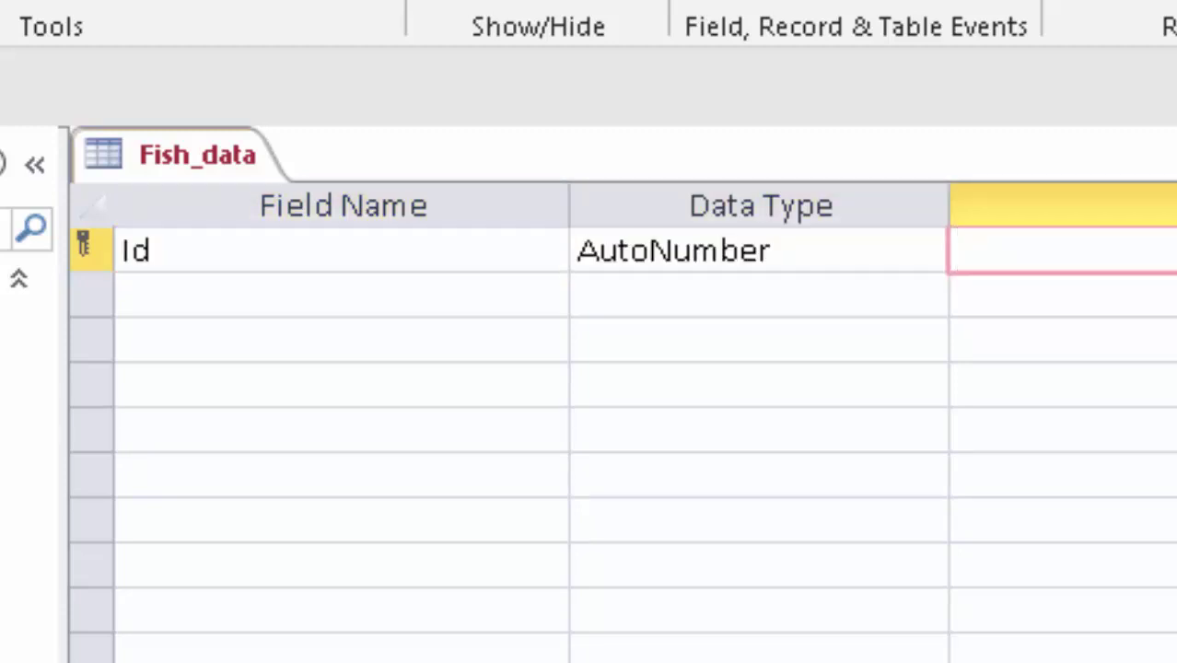
key(Tab)
text(N)
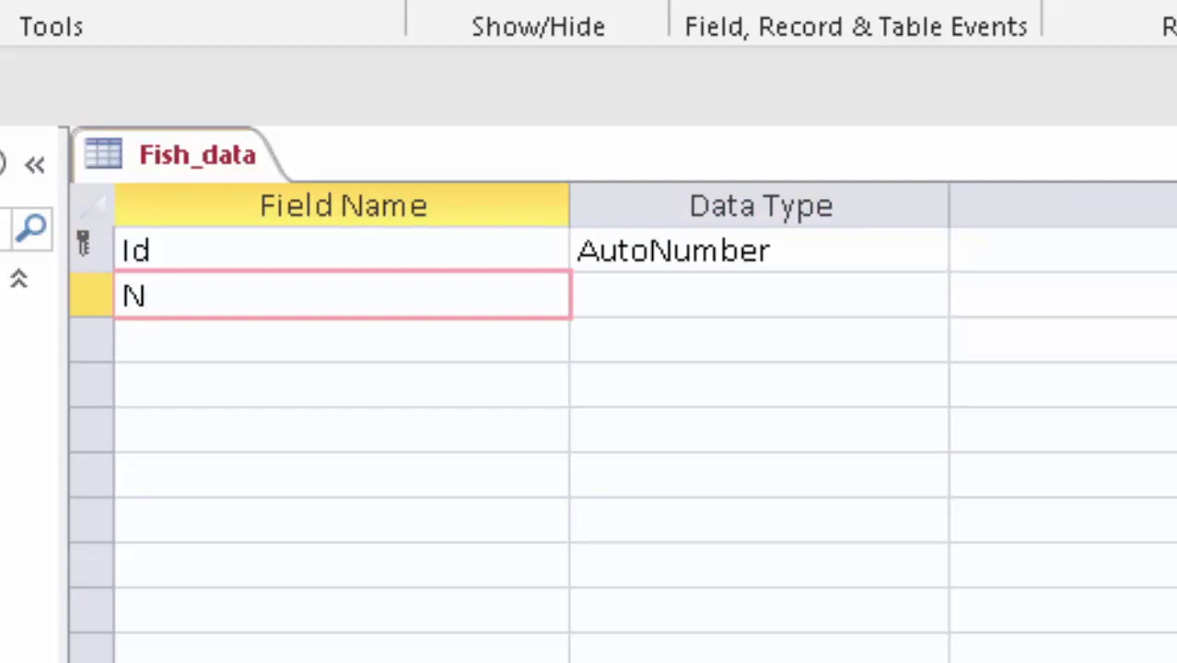
text(ame)
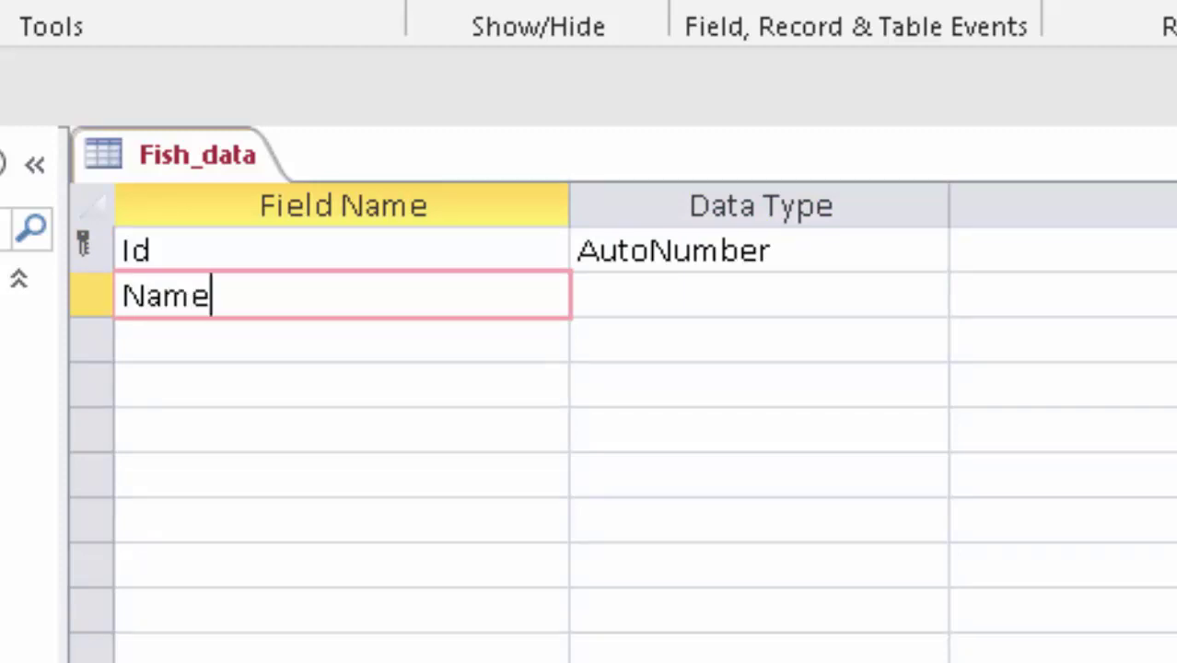
key(Tab)
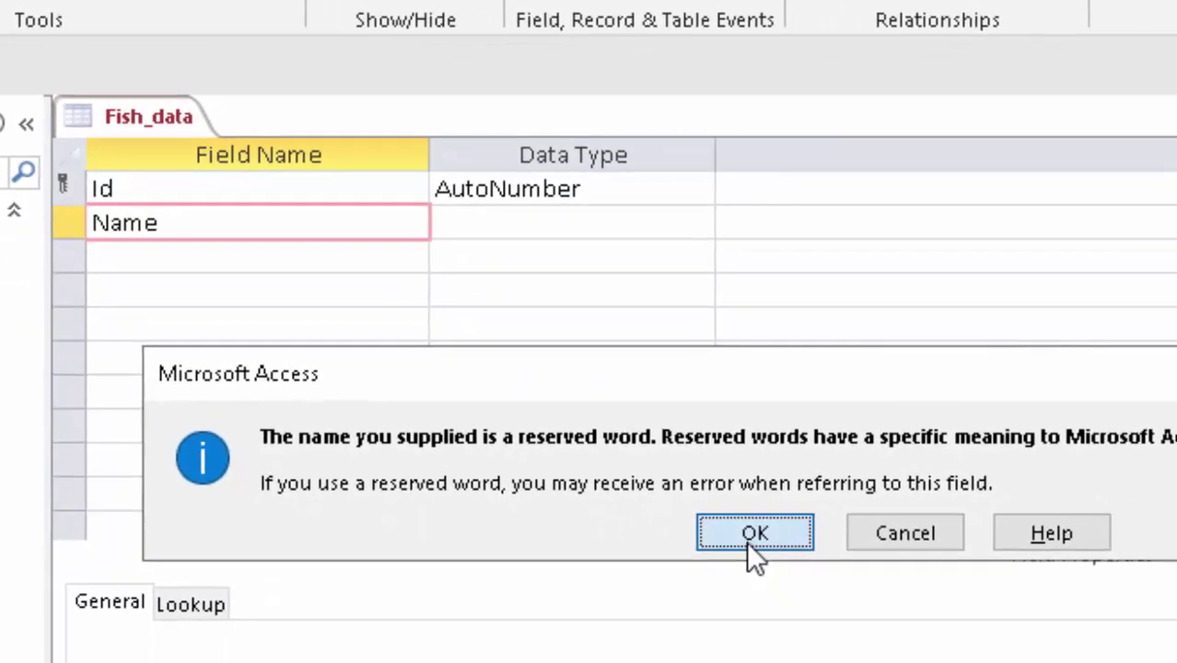
click(747, 543)
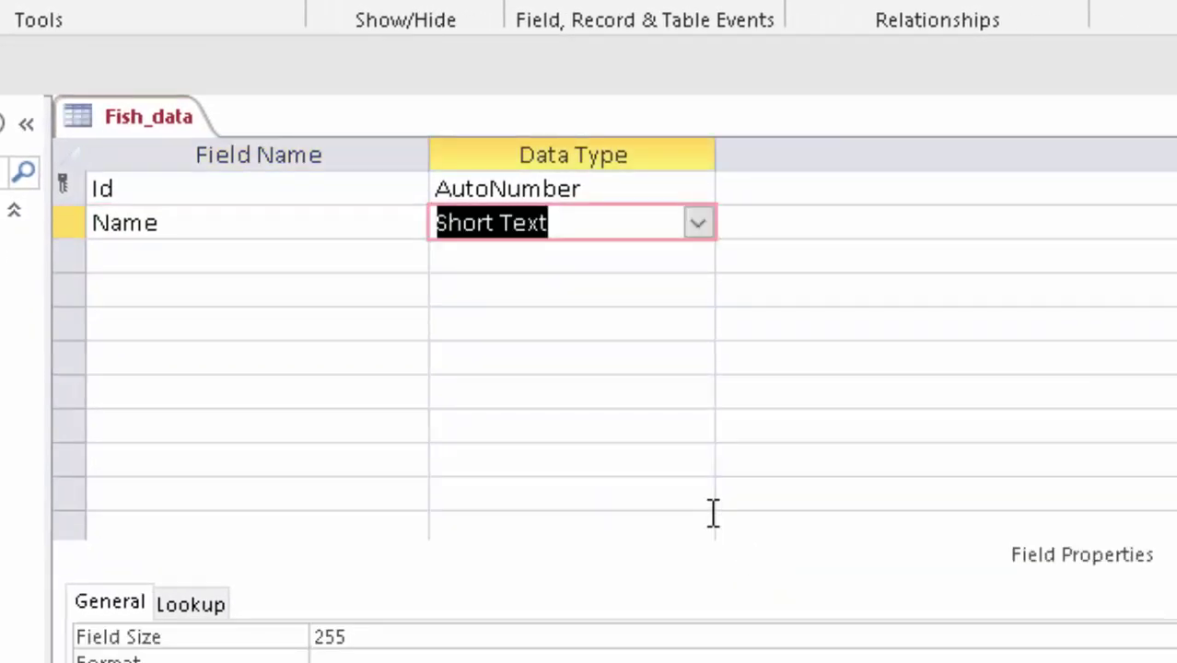
Step: Add a Mobile field with the Short Text data type
click(153, 254)
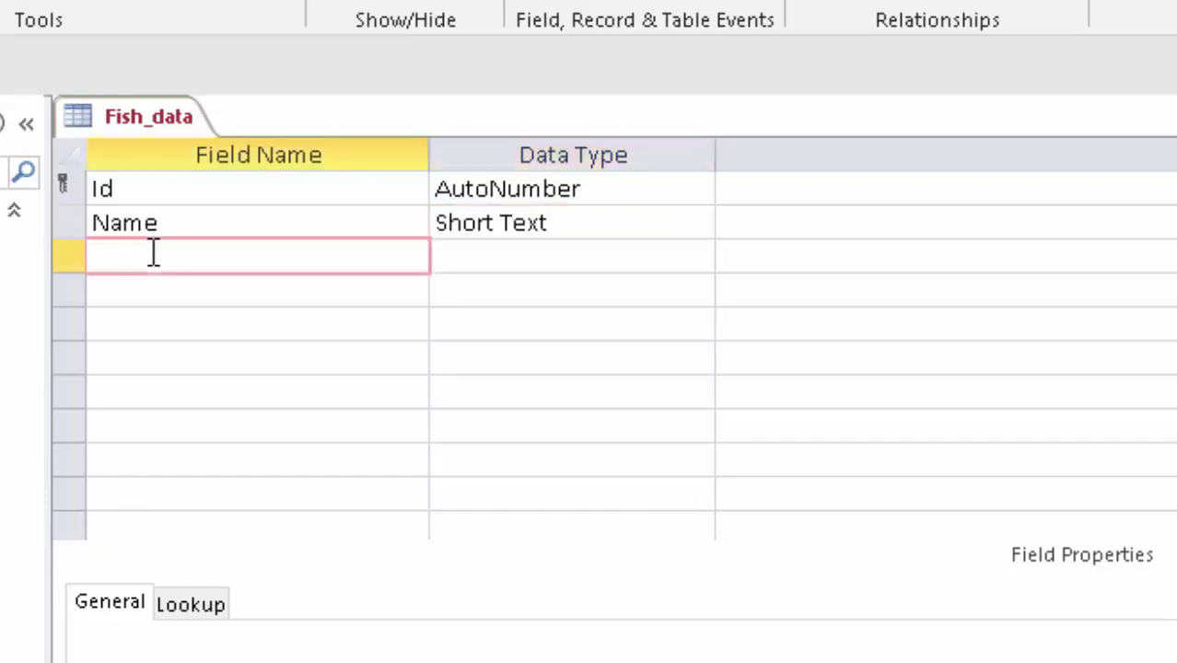
text(Mobil)
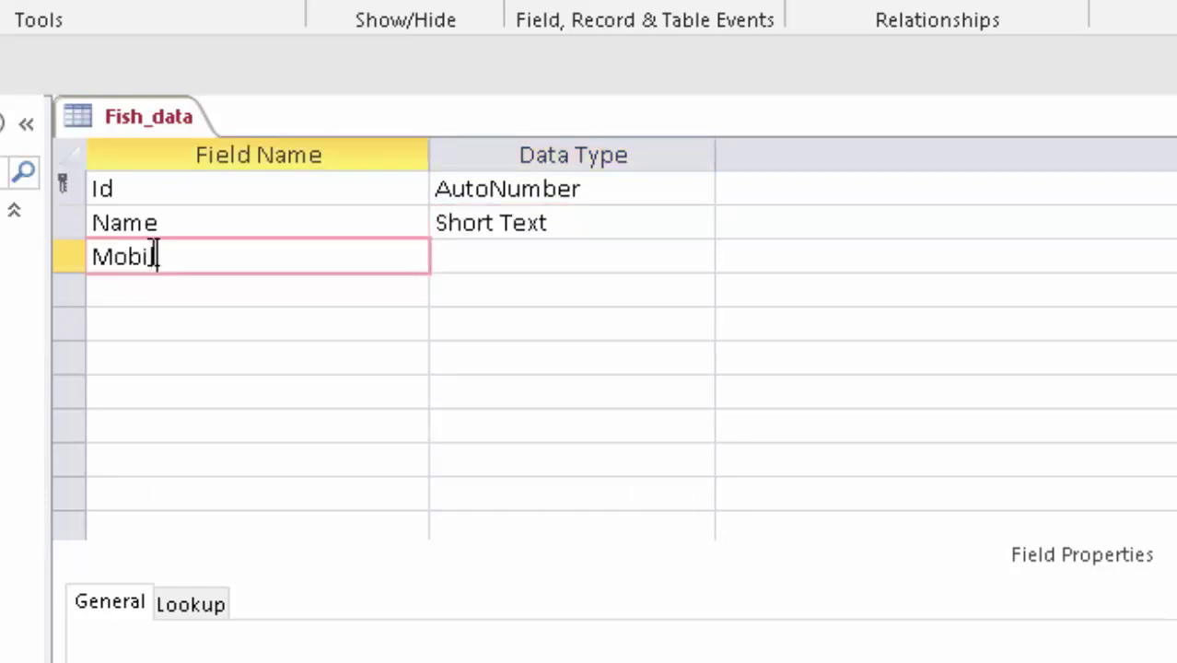
text(e)
key(Tab)
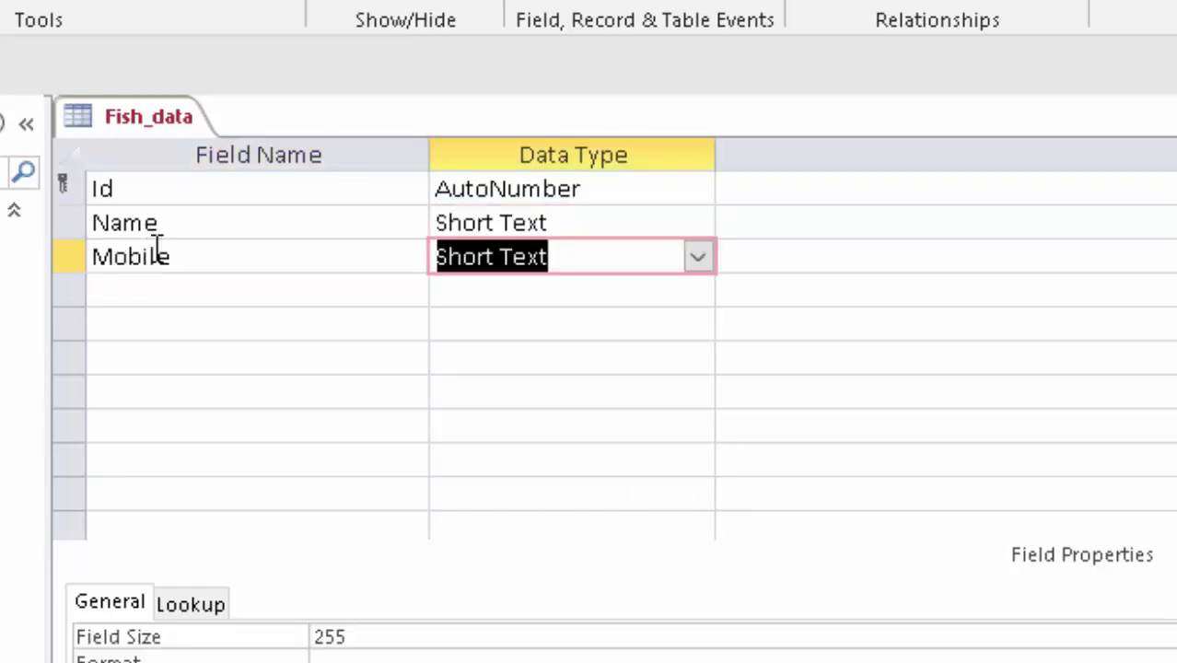
click(697, 256)
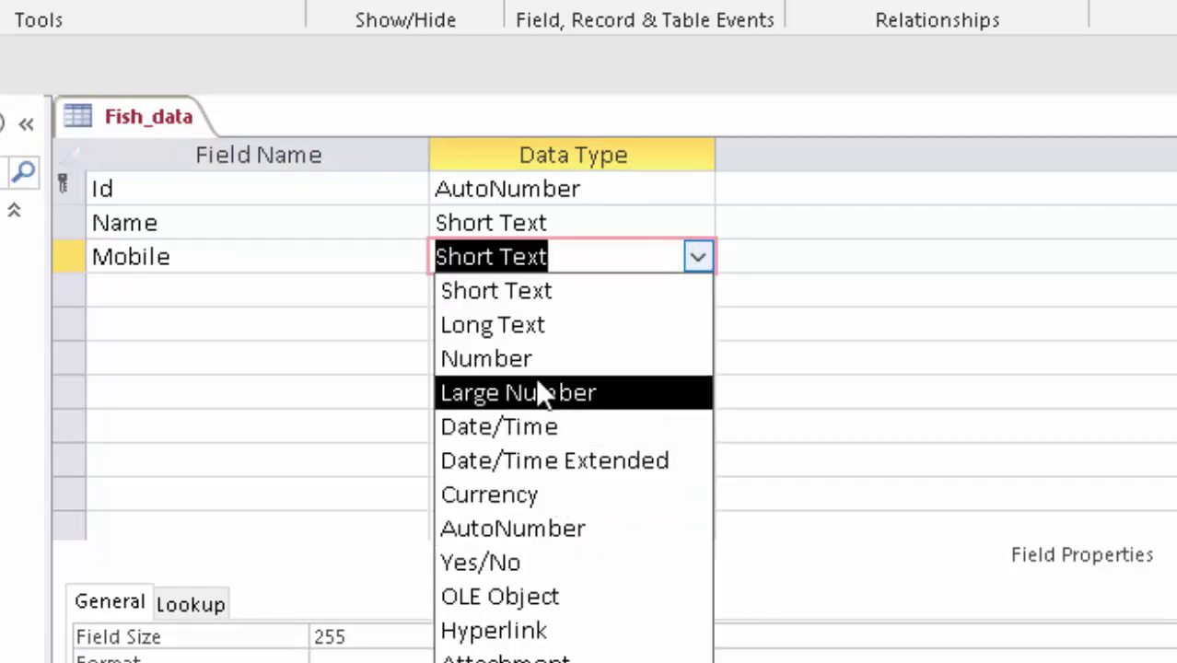
click(558, 293)
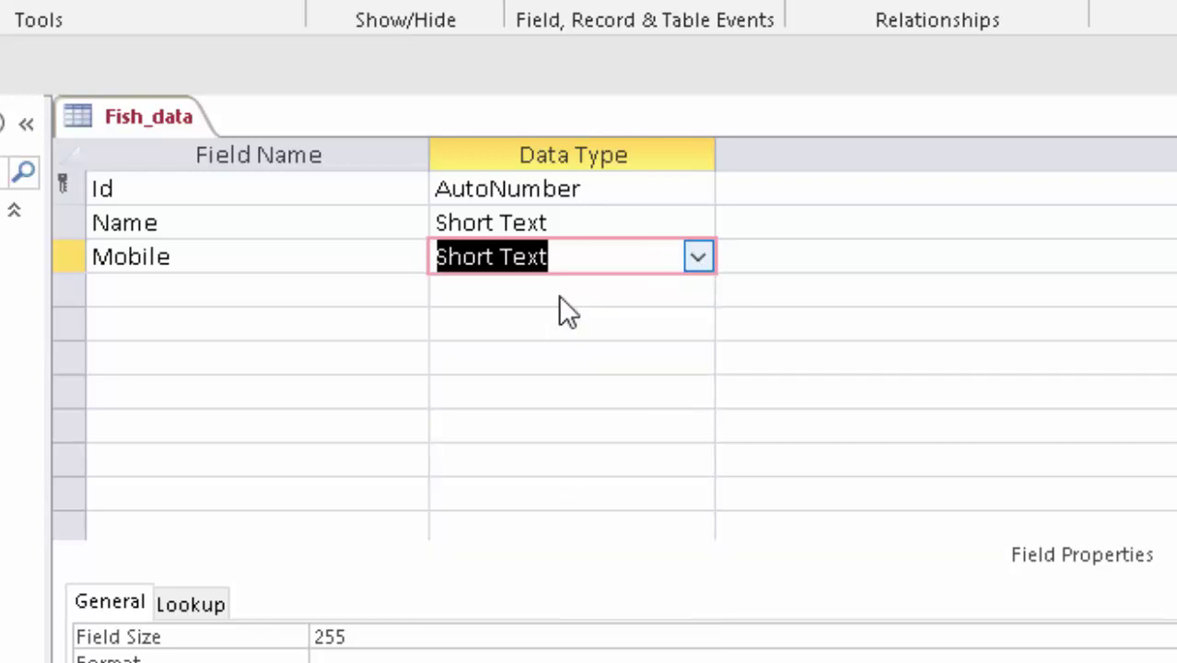
Step: Add City and Booking Date fields, making Booking Date a Date/Time field
click(155, 290)
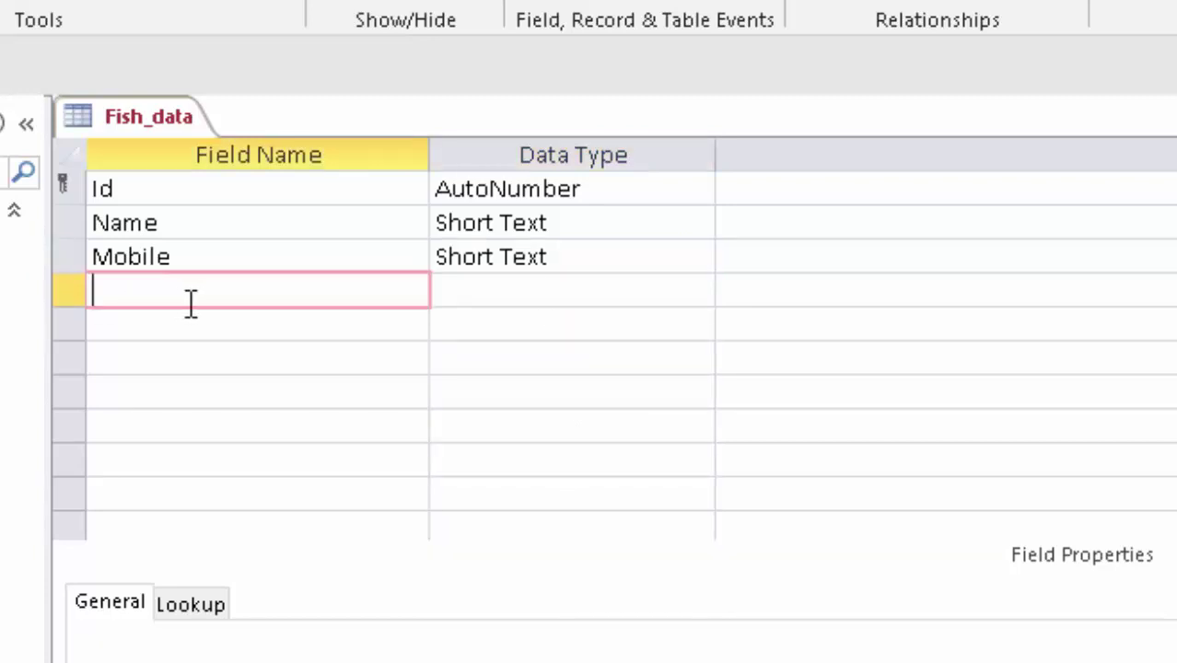
text(City)
key(Tab)
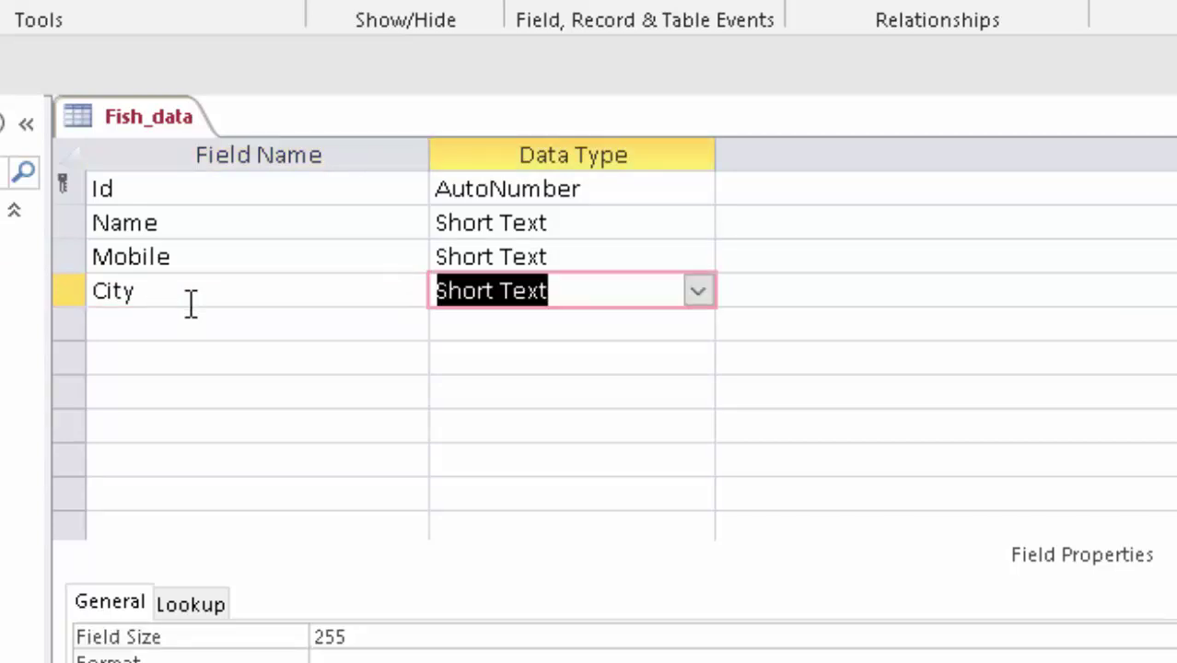
click(155, 320)
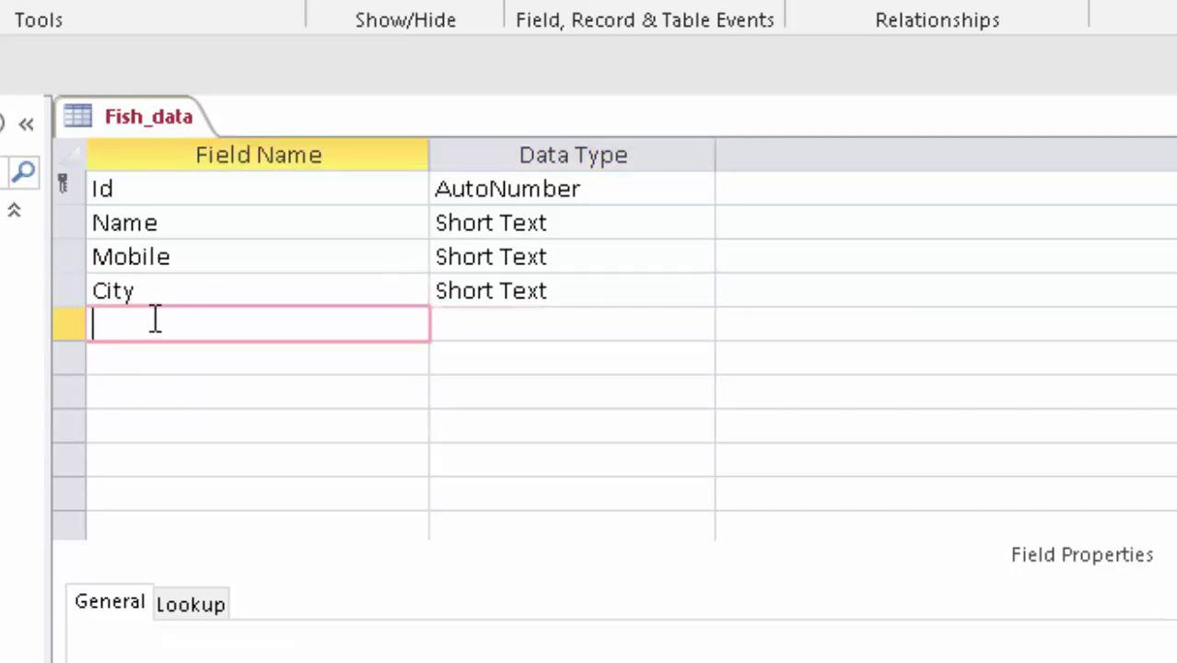
text(Booki)
text(ng Da)
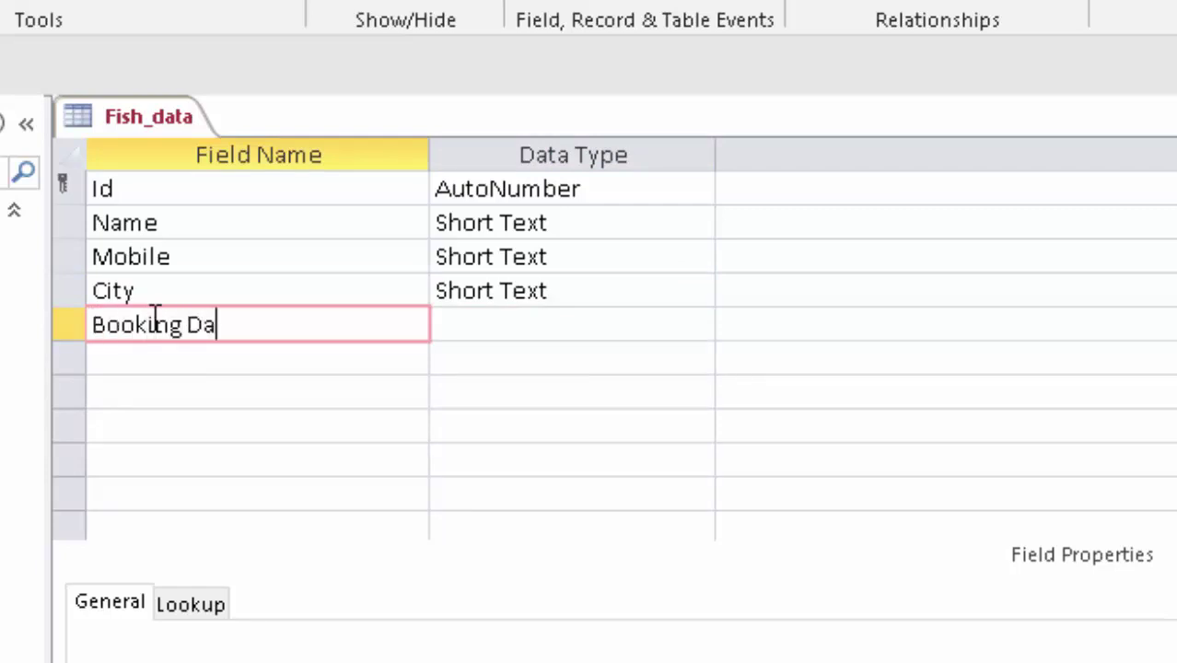
text(te)
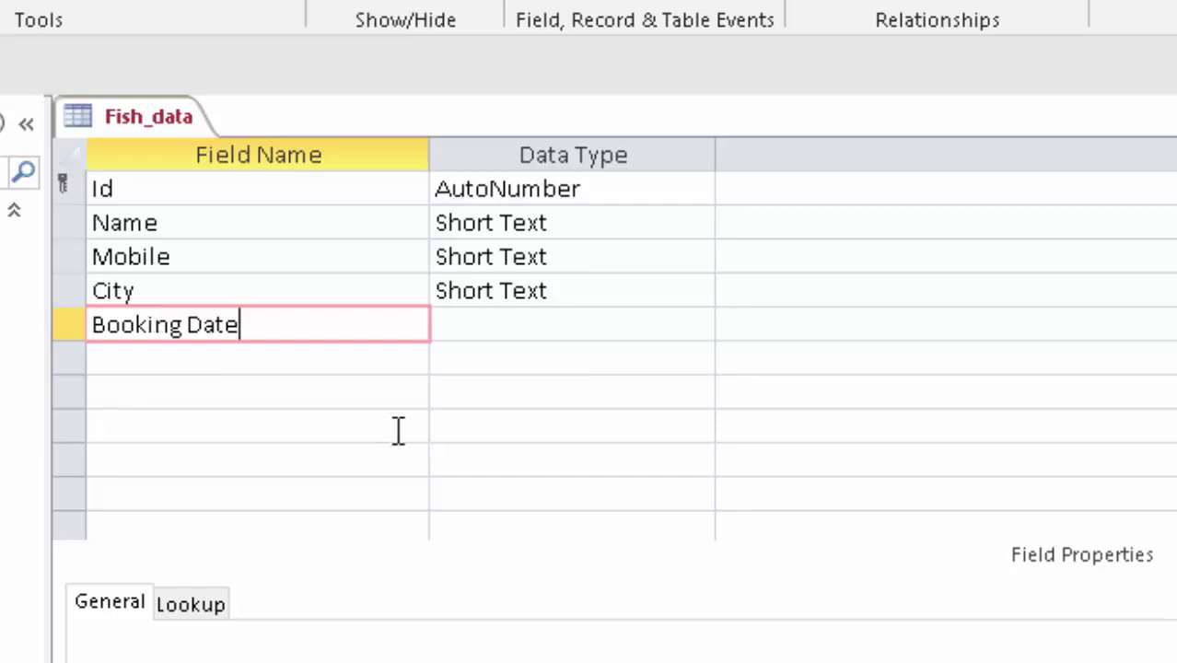
click(566, 319)
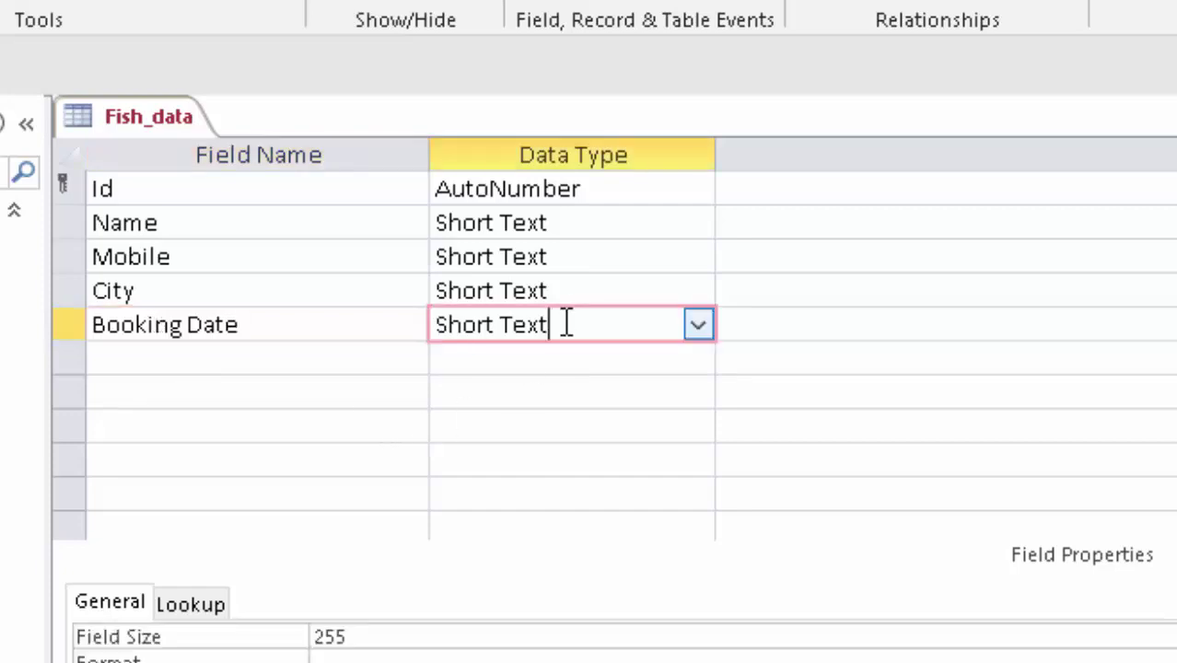
click(697, 325)
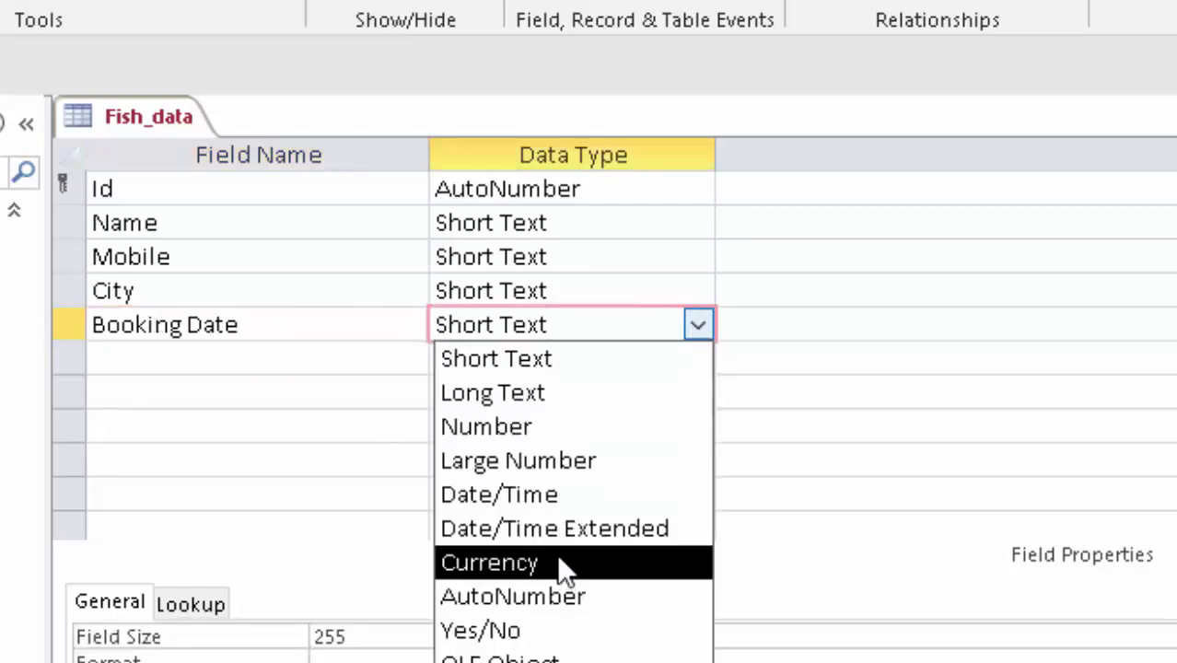
click(514, 494)
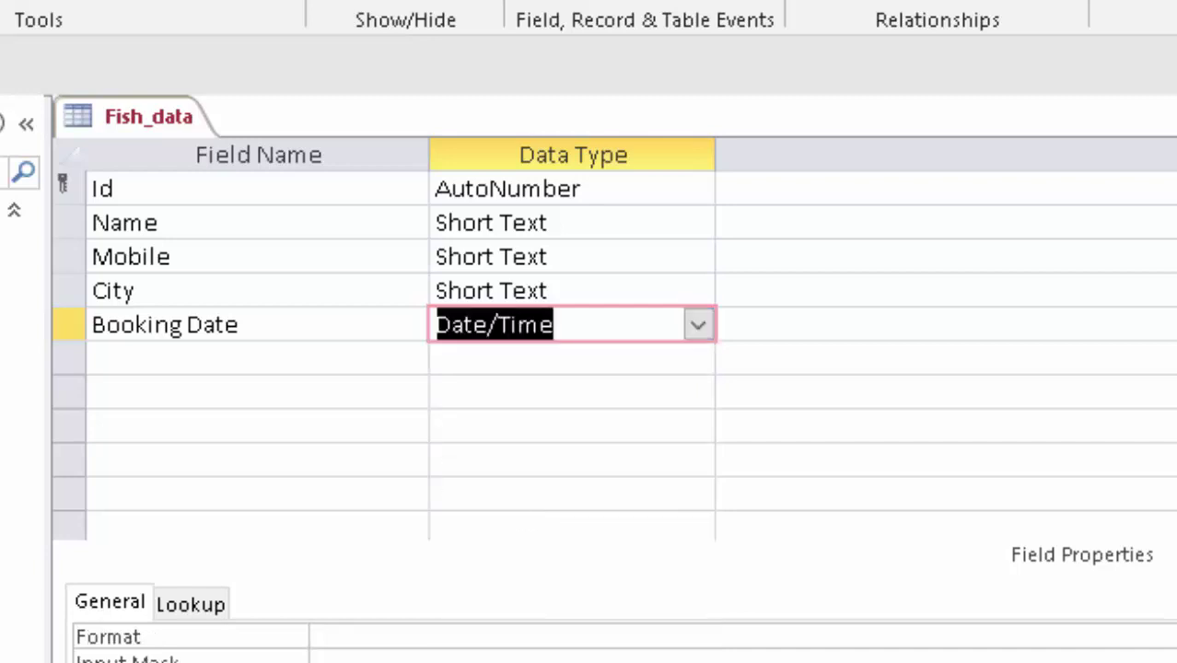
Step: Add a Full name Short Text field and dismiss the save prompt
click(104, 367)
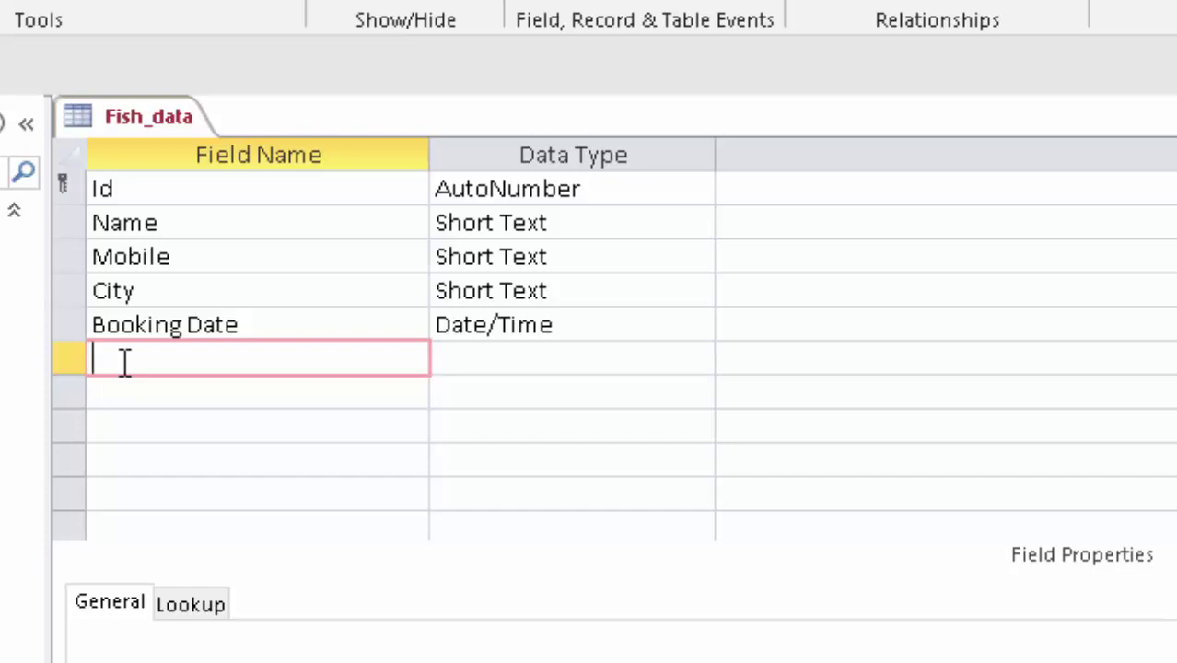
text(Full n)
text(ame)
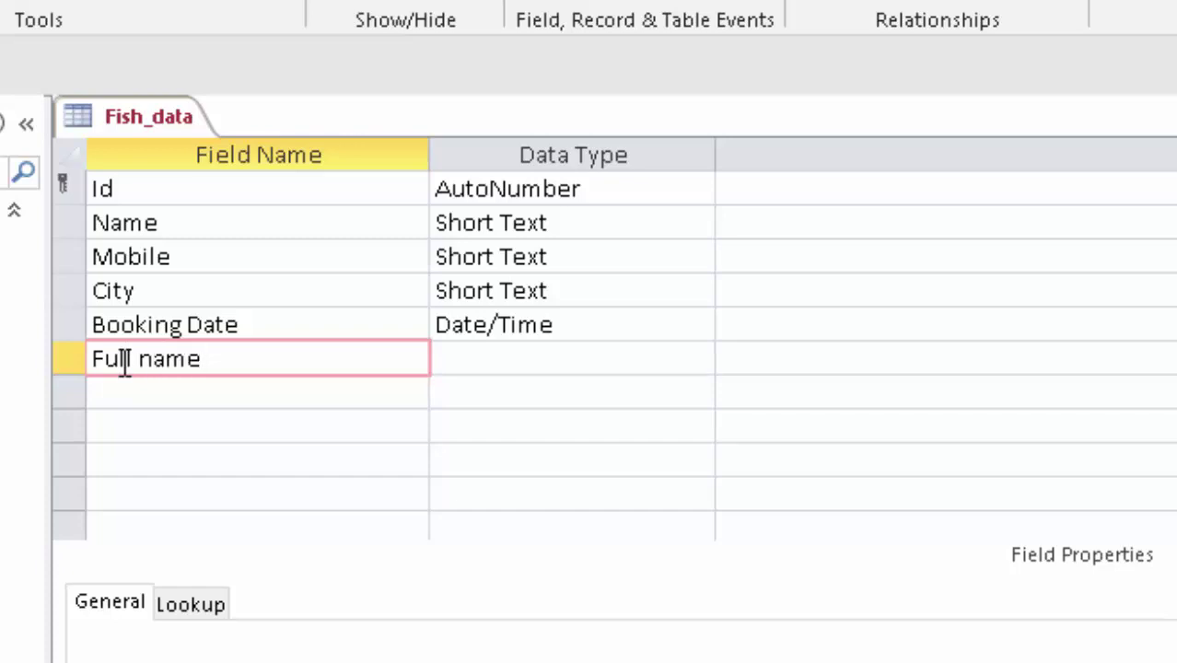
click(512, 360)
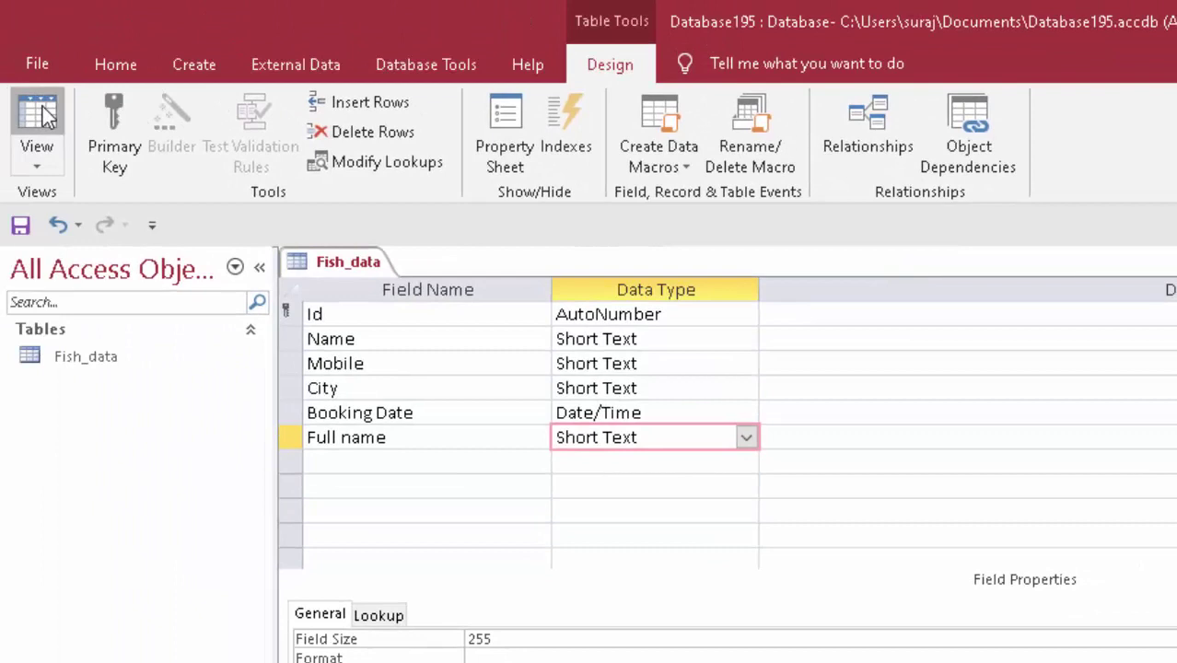
click(43, 113)
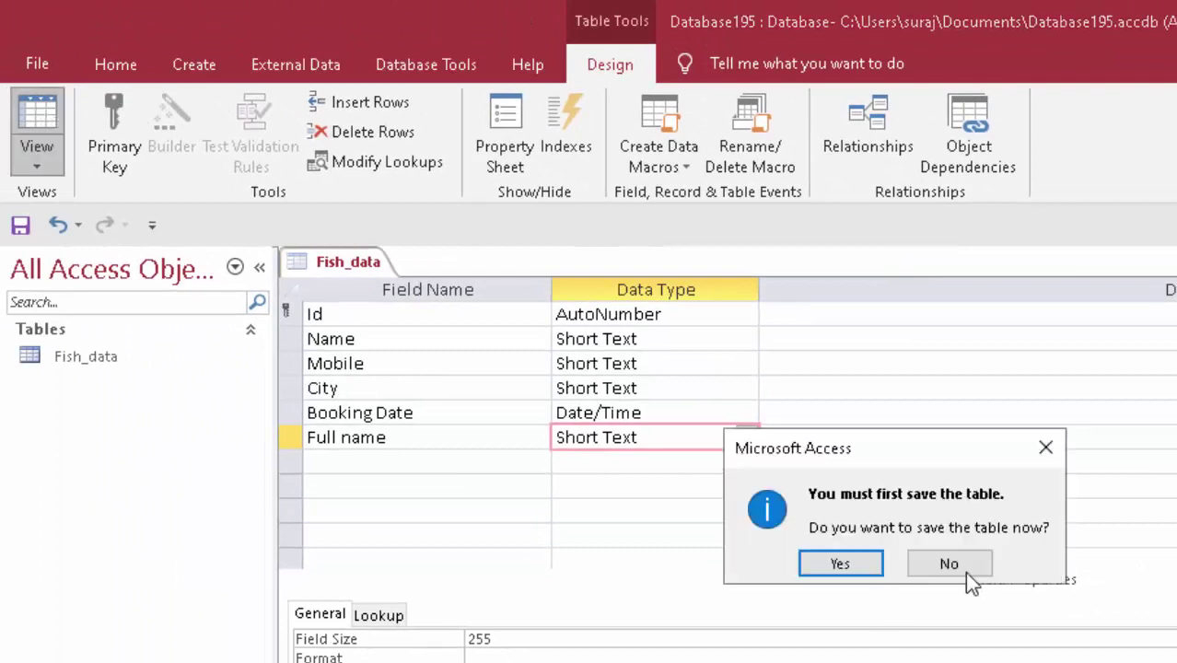
click(1037, 460)
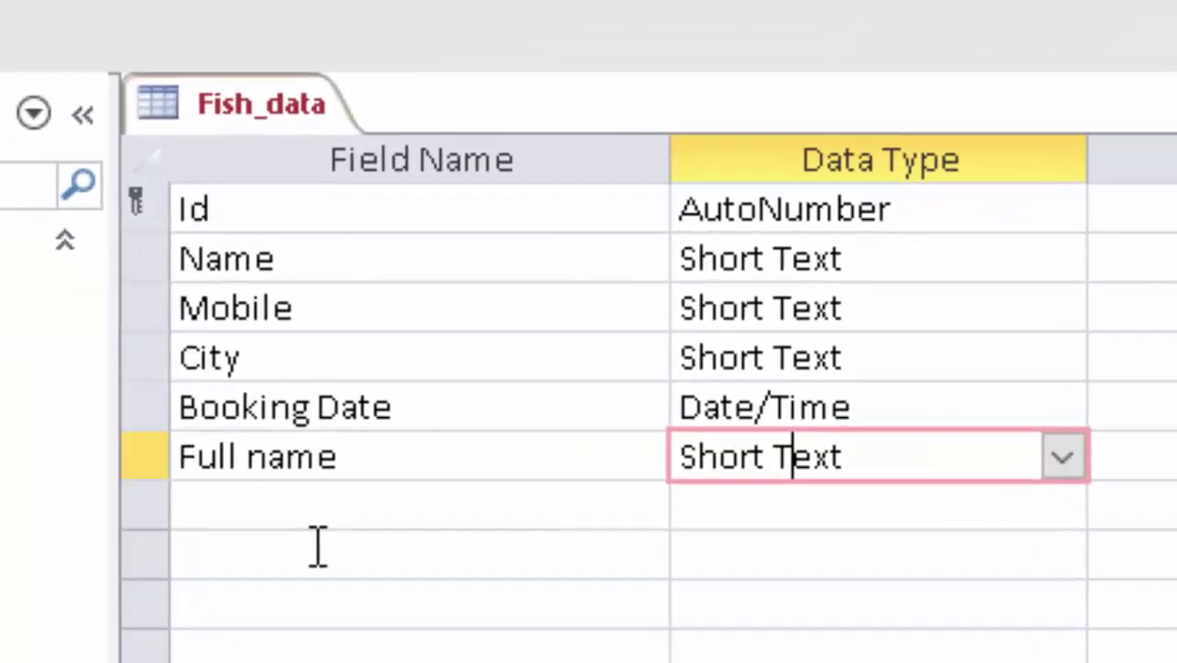
Step: Add a Rate field with the Currency data type
click(387, 454)
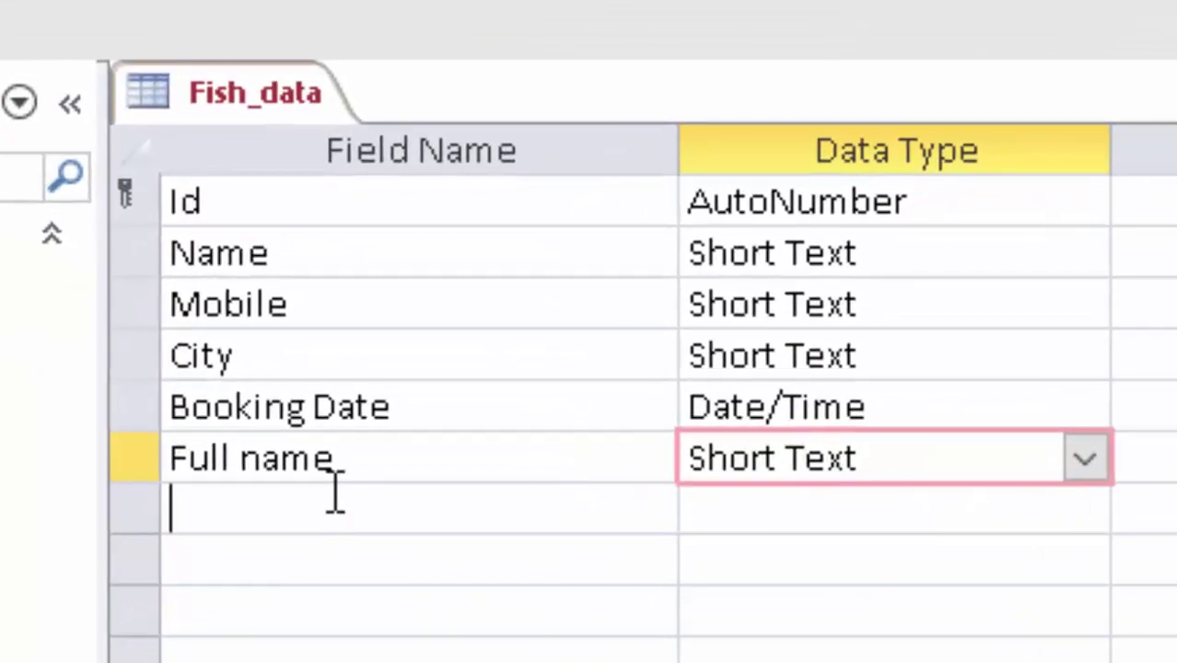
text(Ra)
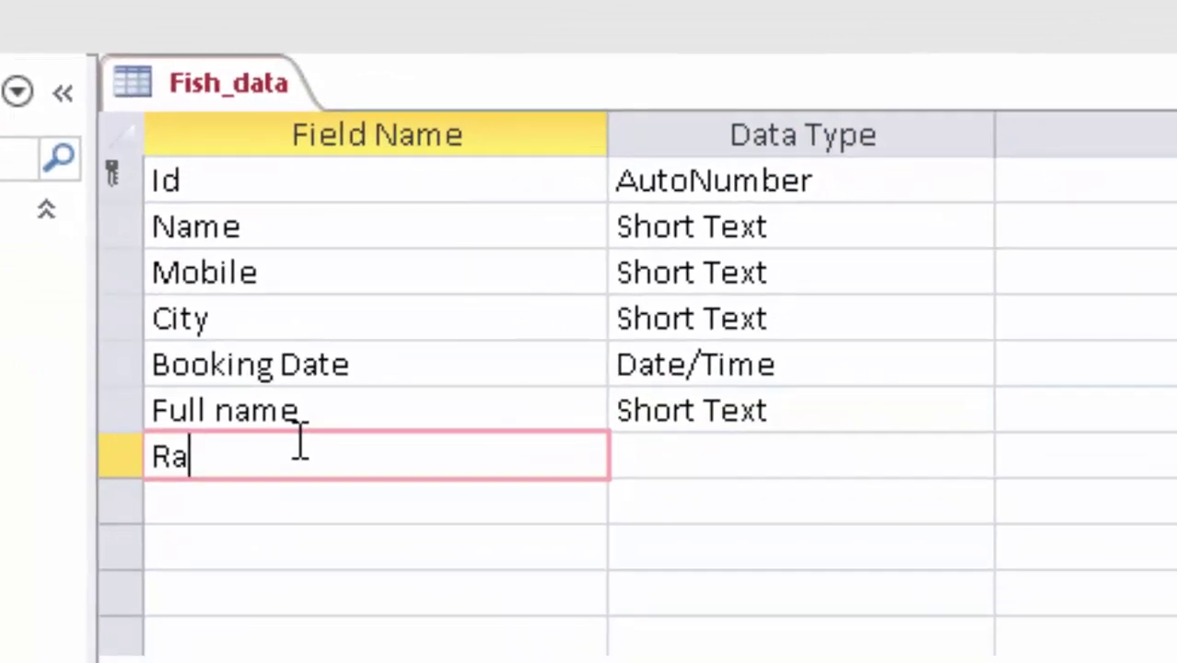
text(te)
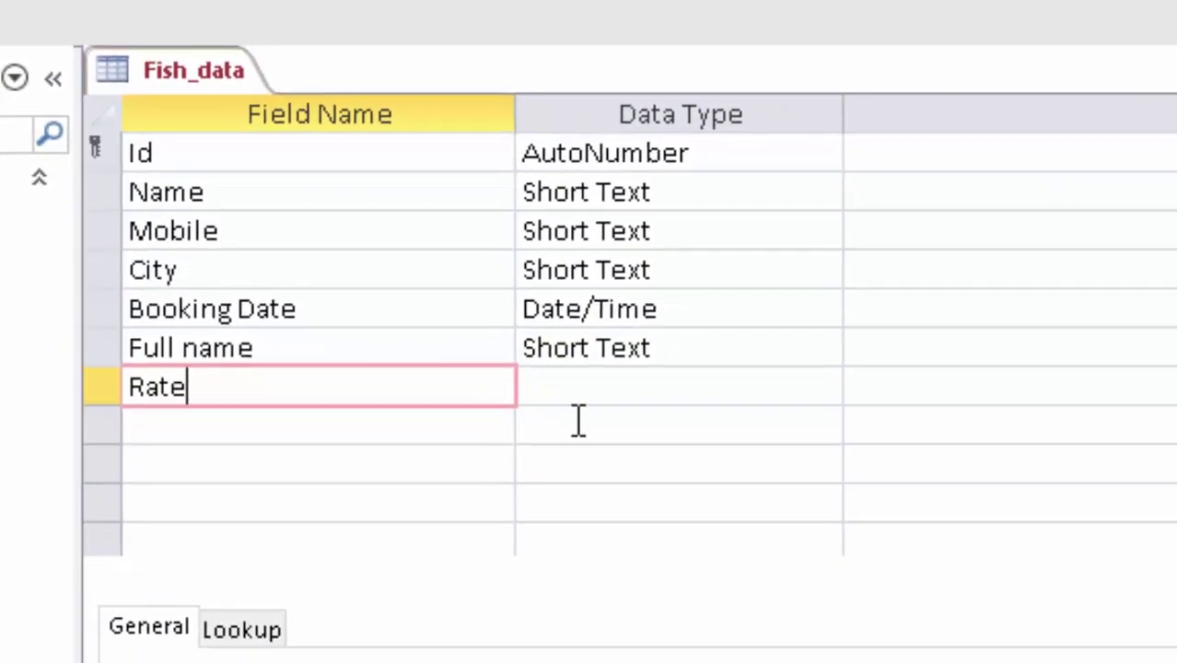
click(612, 386)
click(823, 386)
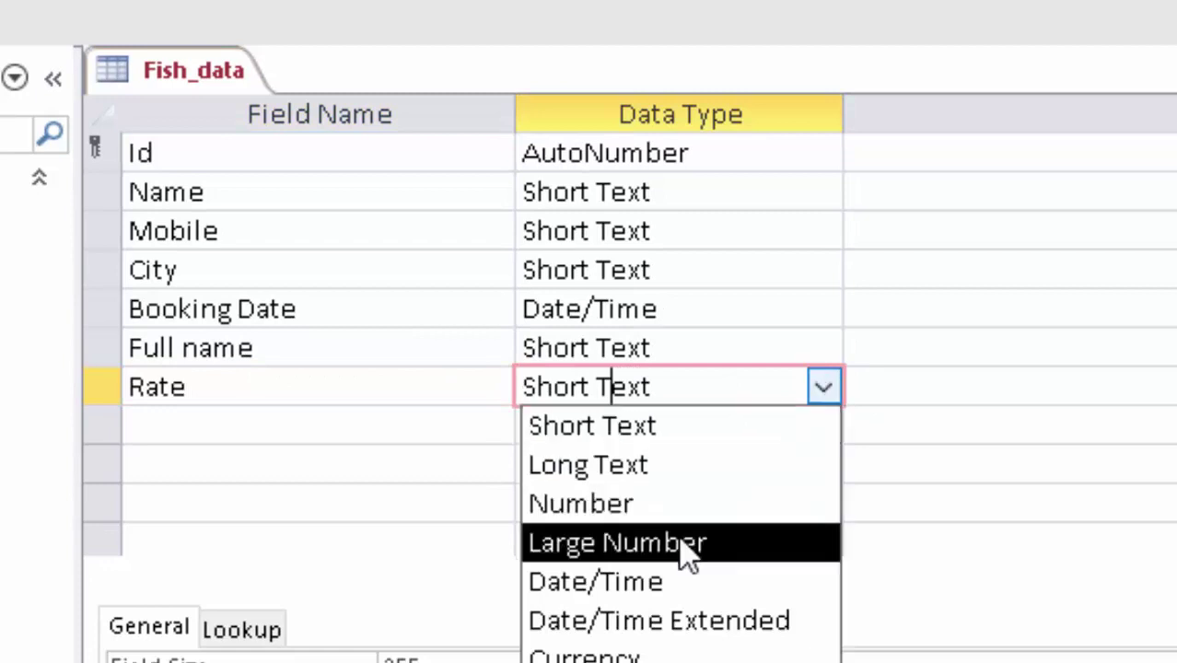
click(649, 657)
click(237, 438)
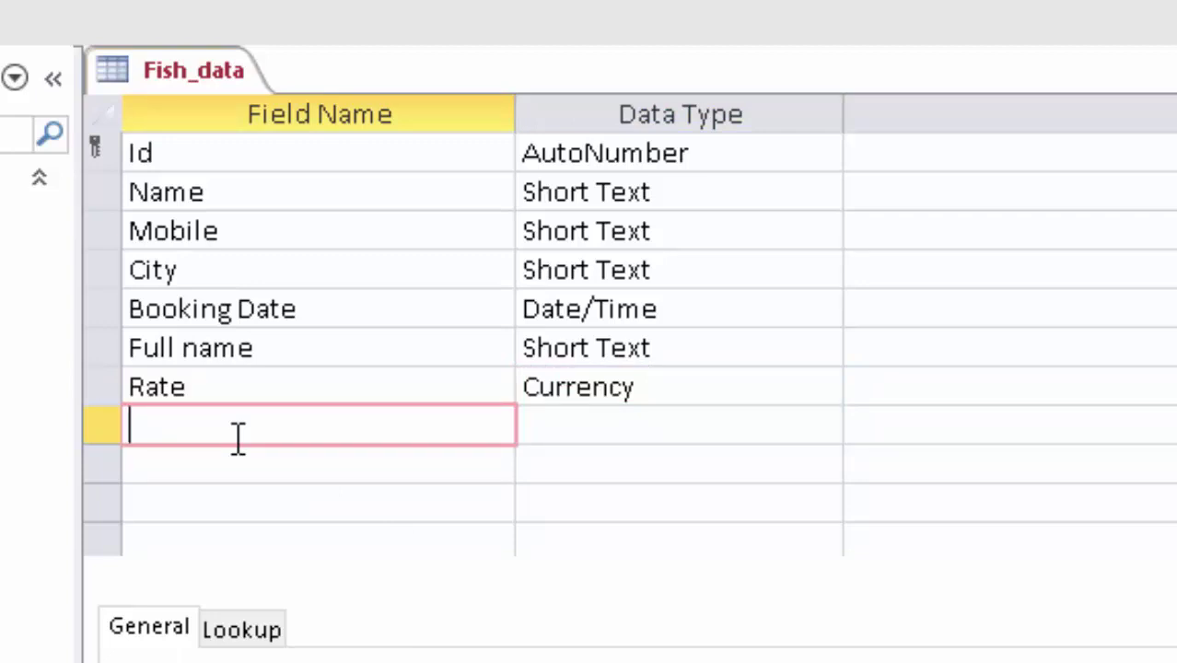
Step: Add a Weight field of type Number with Field Size set to Double
text(We)
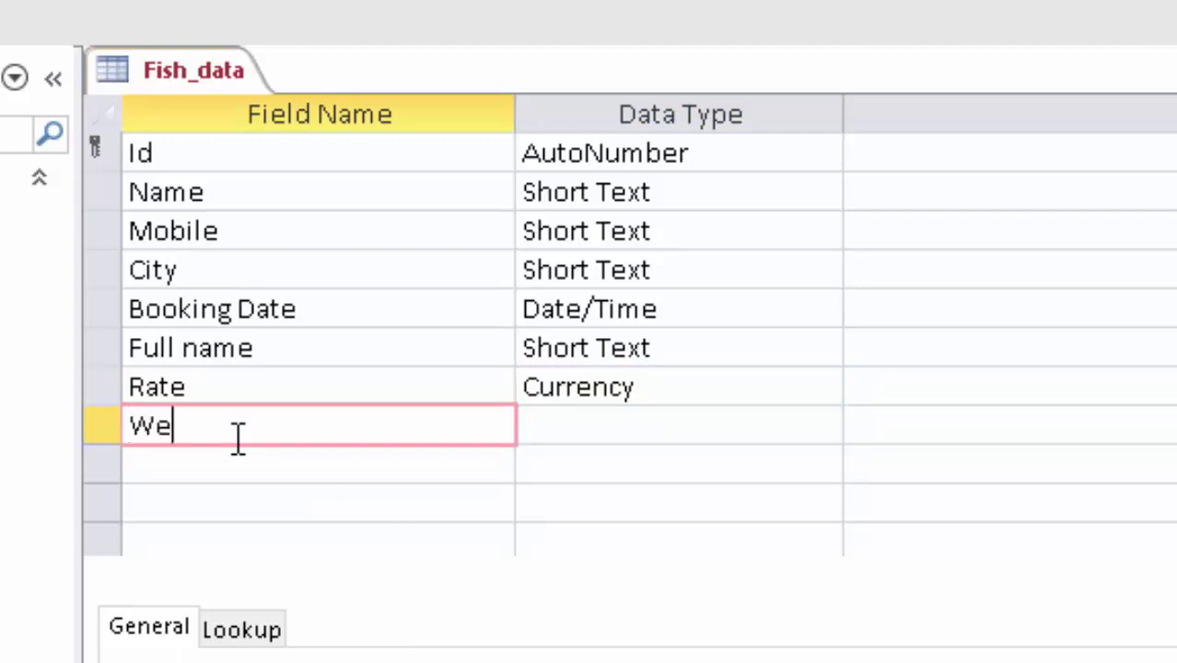
text(ight)
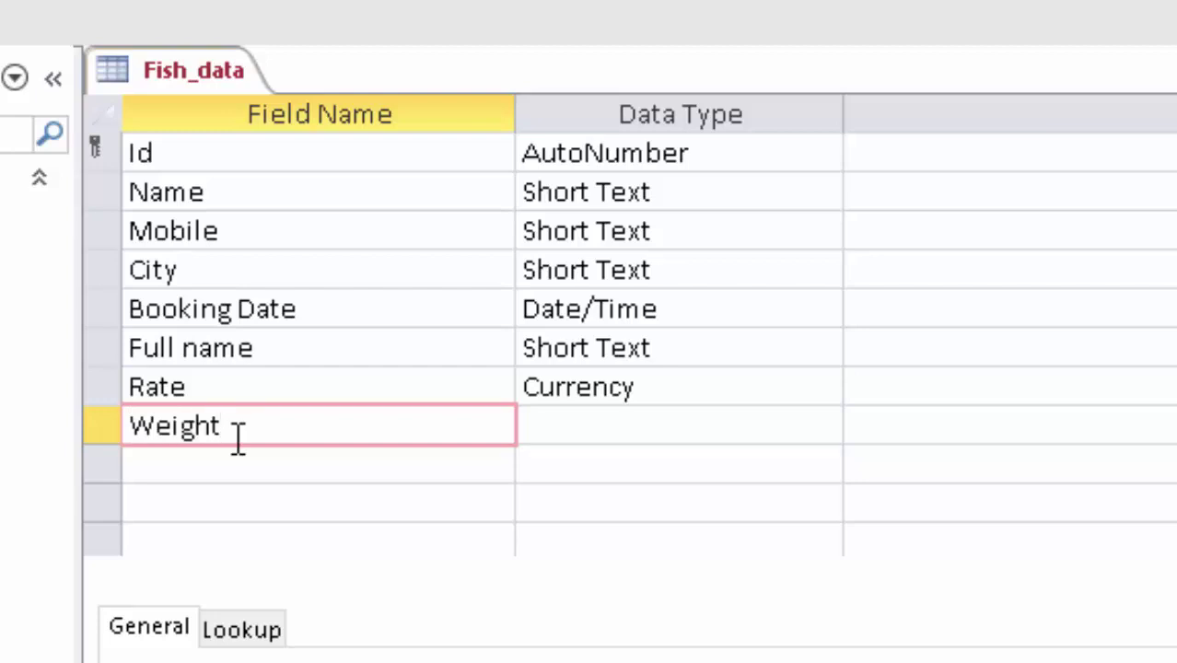
click(684, 425)
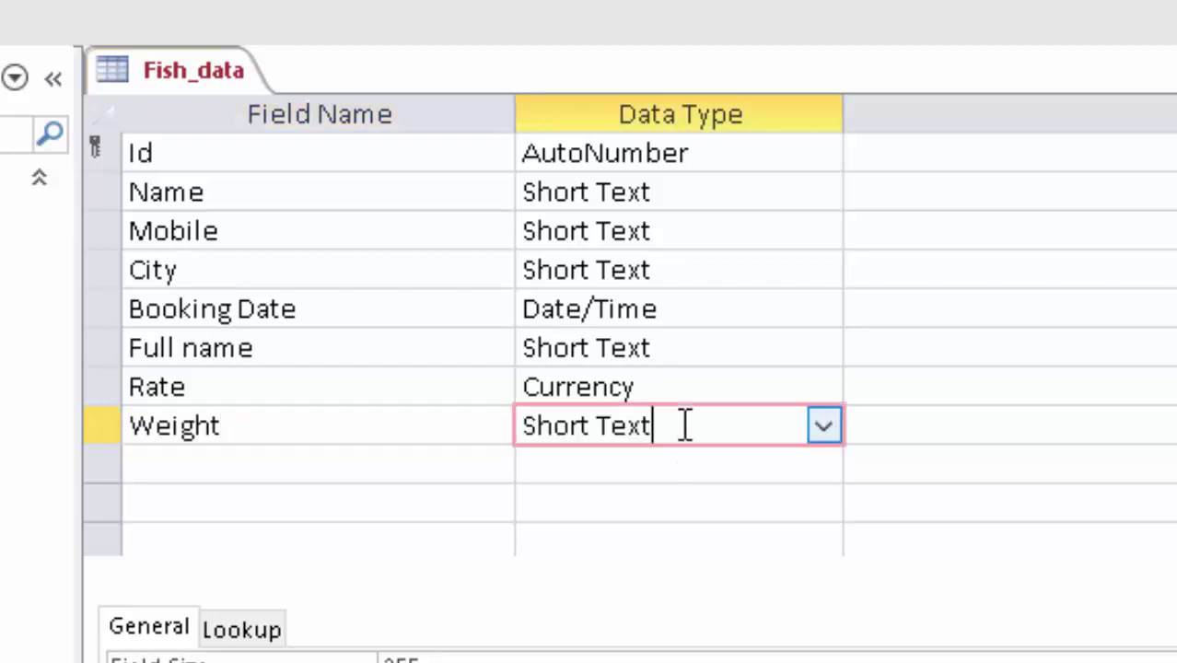
click(822, 426)
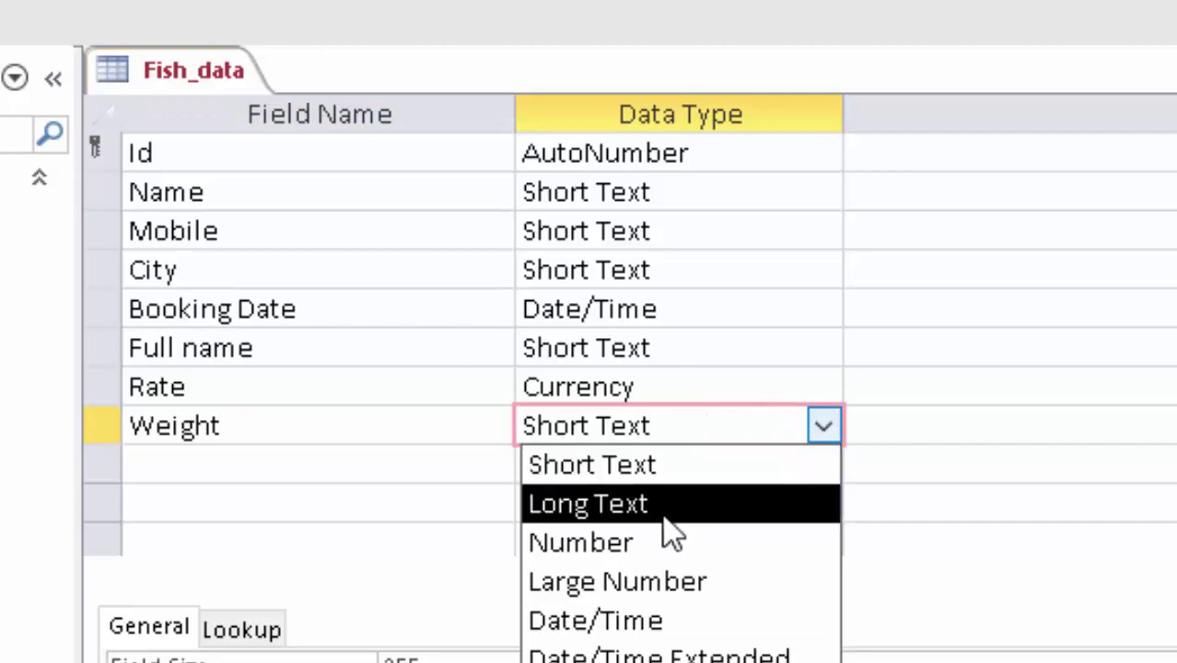
click(642, 545)
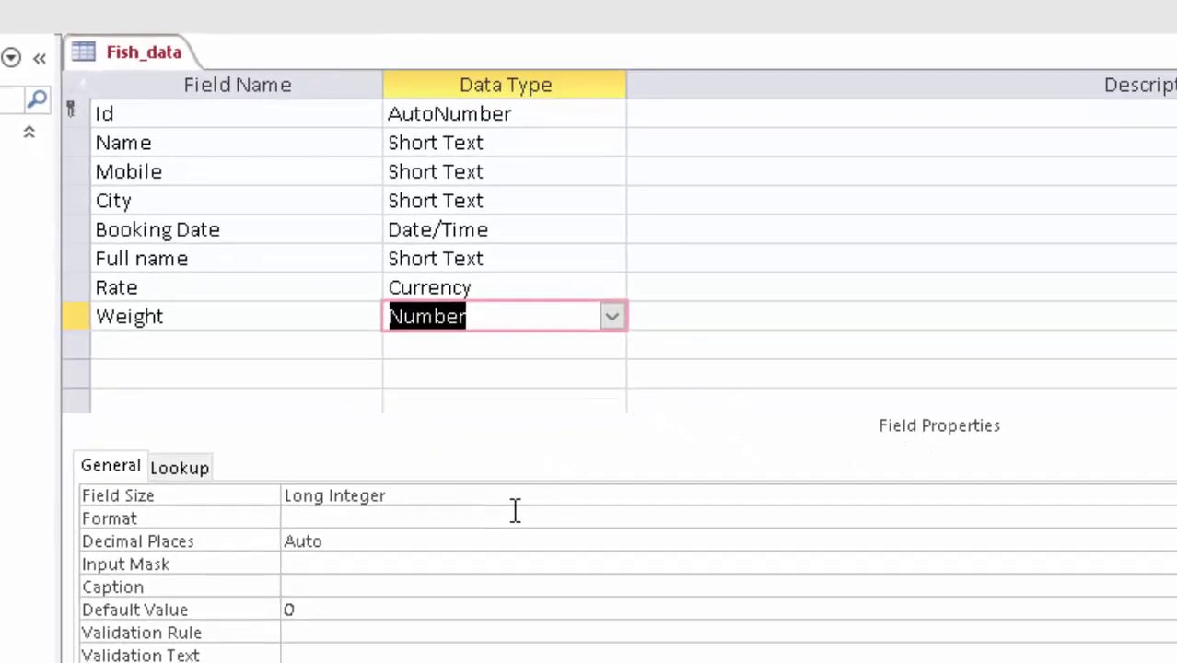
click(584, 497)
click(1169, 495)
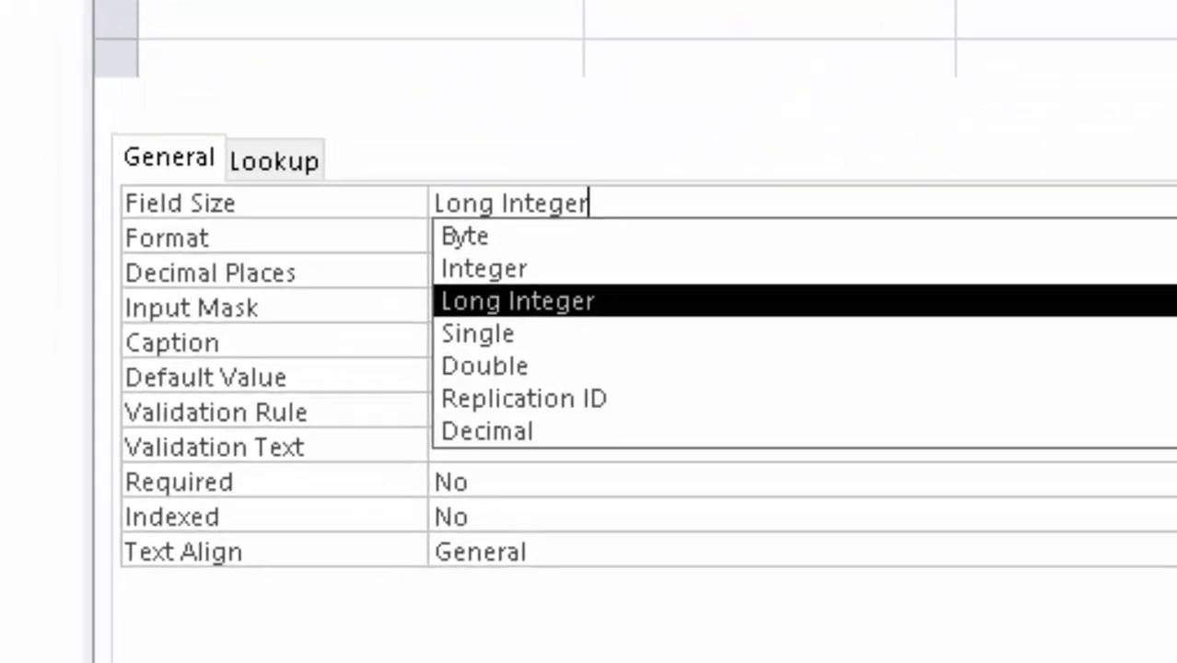
click(485, 365)
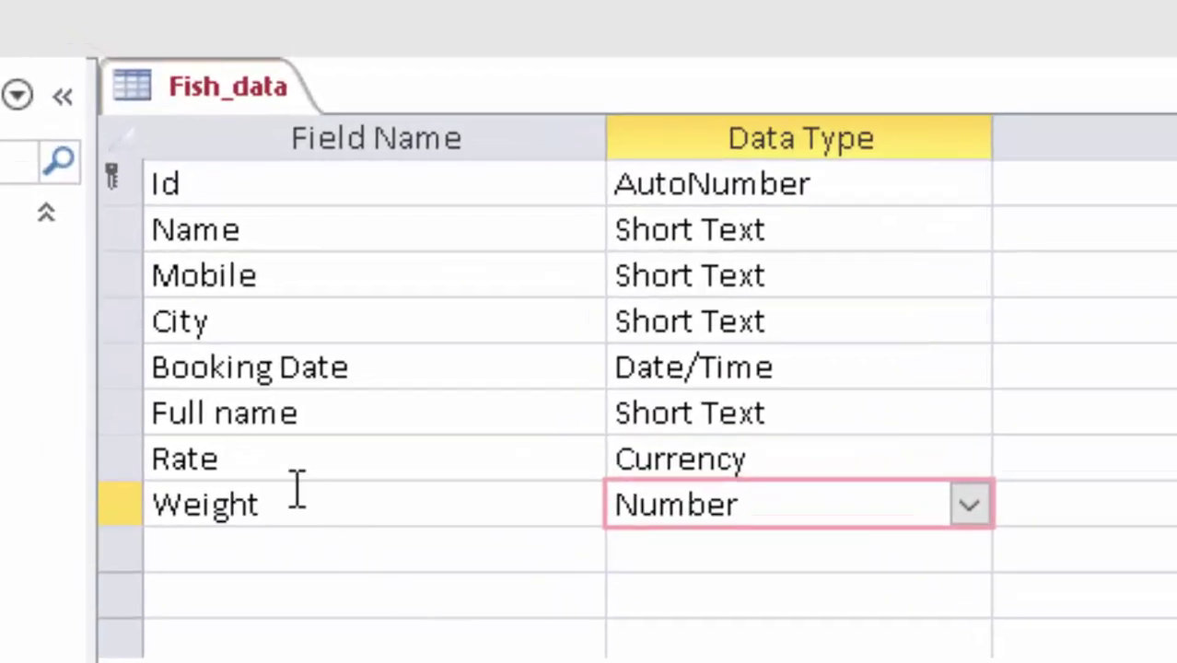
Step: Add a Total Amount field as Calculated with the expression [Rate] * [Weight]
click(363, 555)
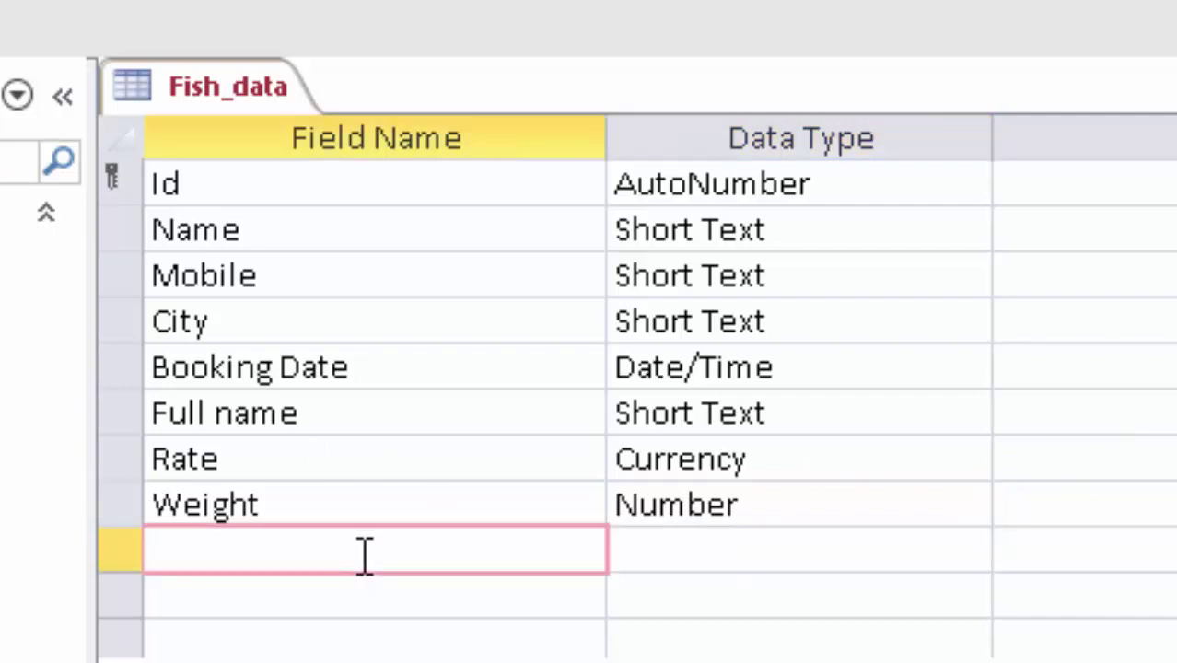
text(Tot)
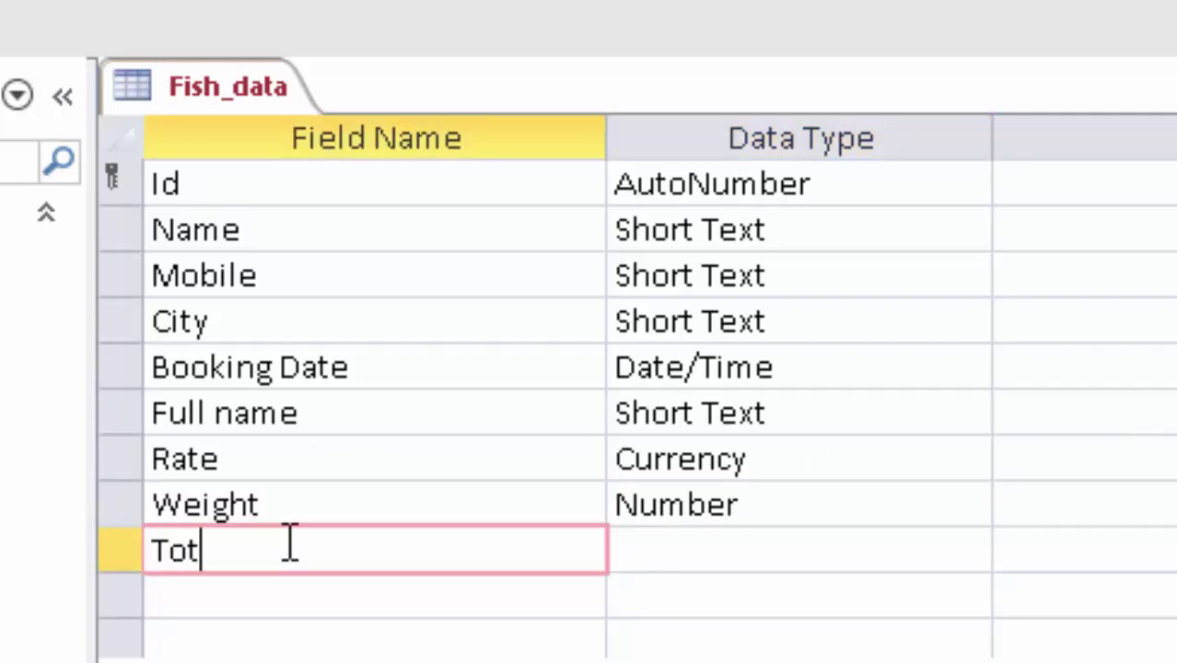
text(al A)
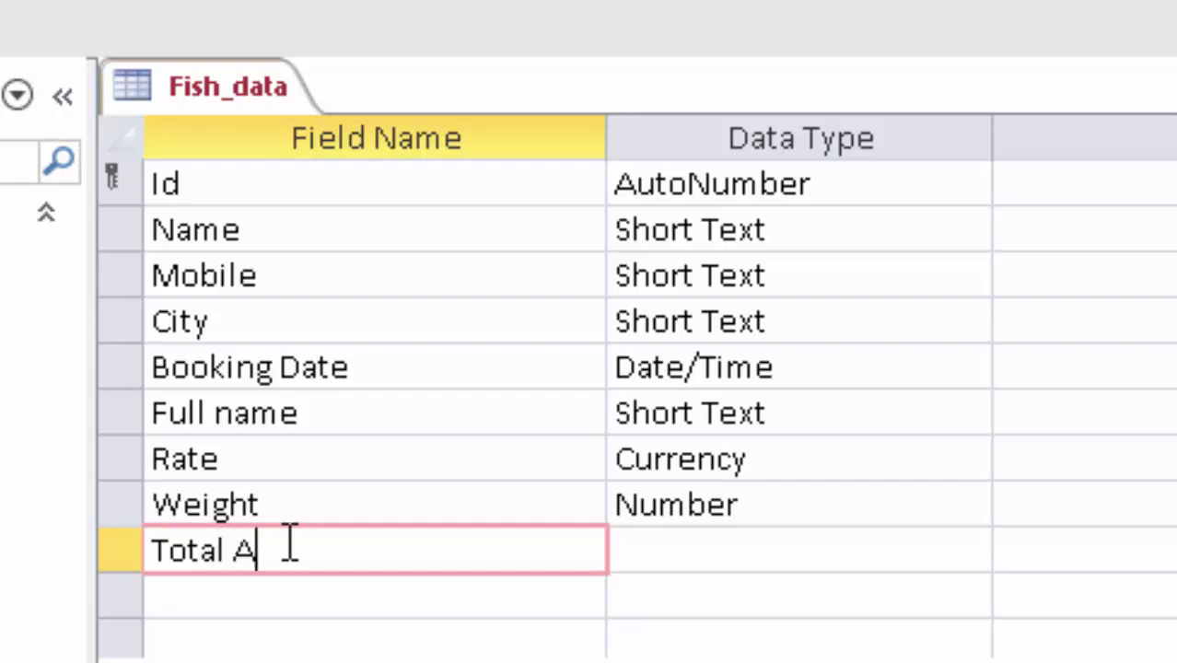
text(moun)
text(t)
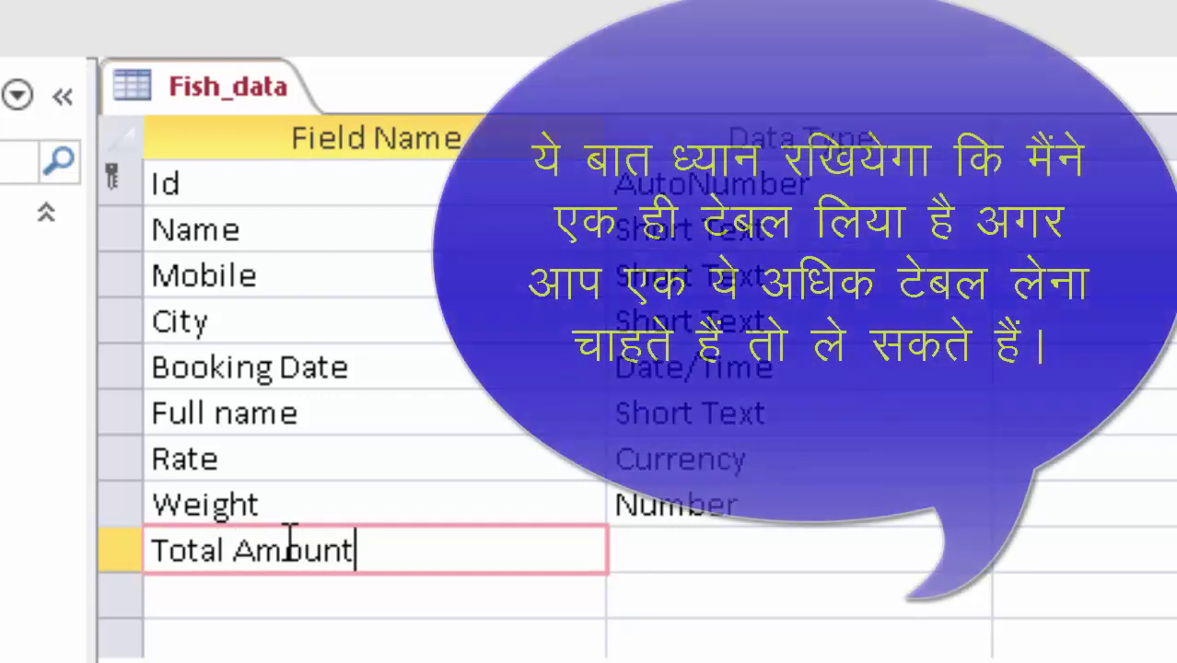
key(Tab)
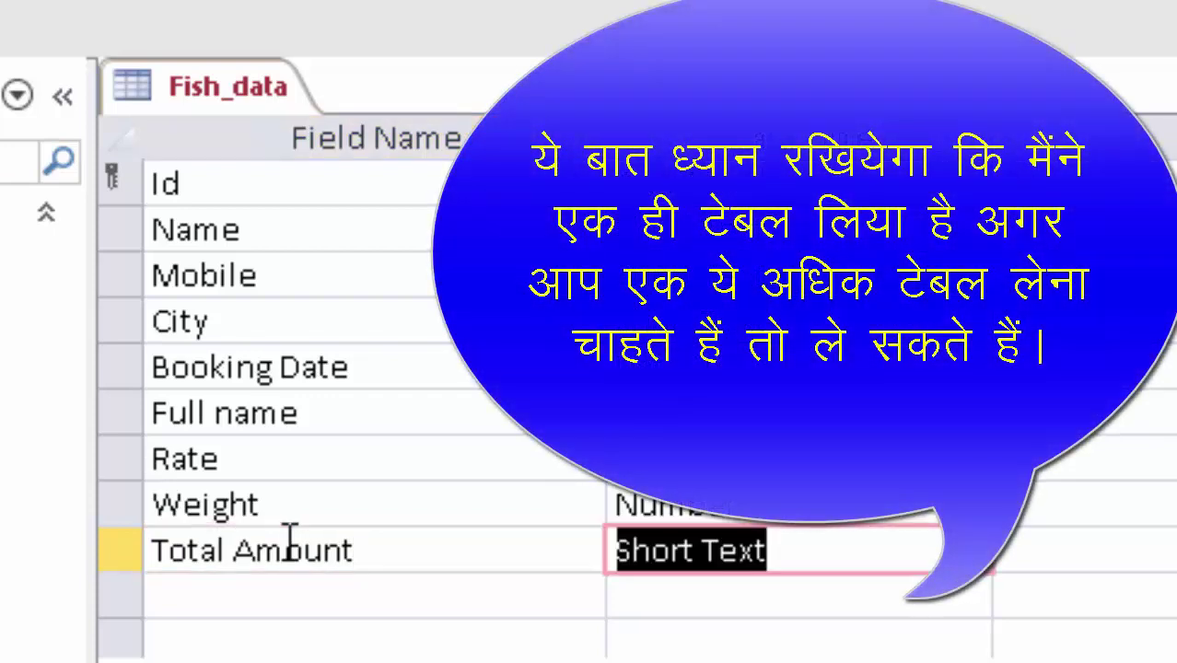
click(978, 563)
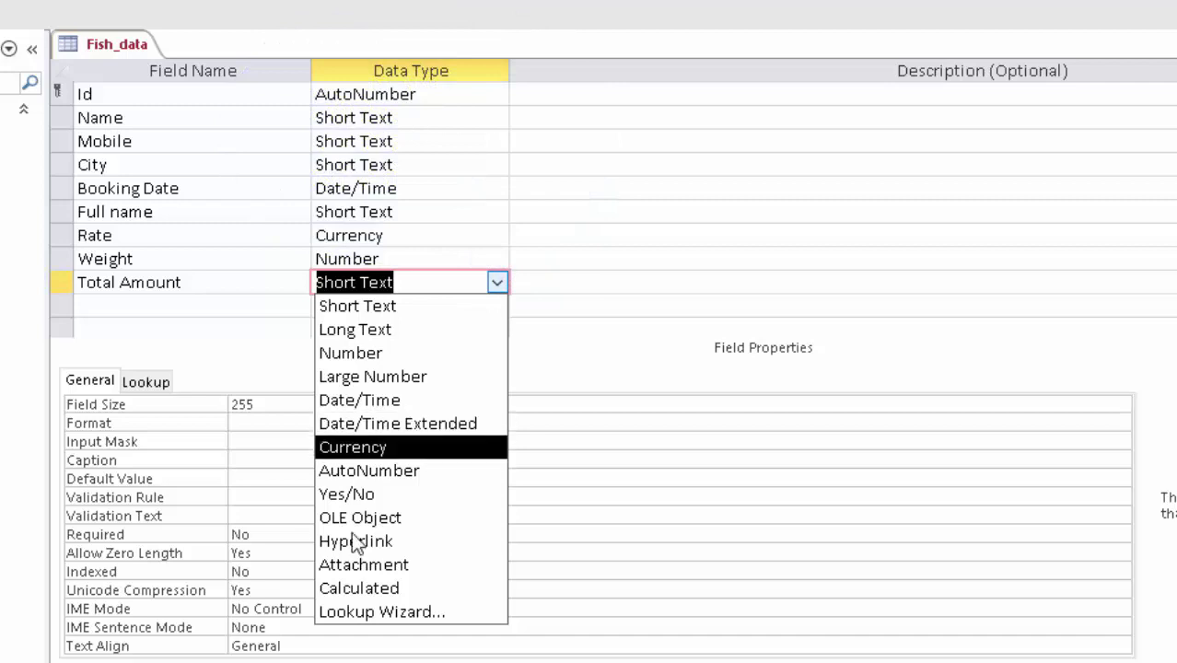
click(364, 587)
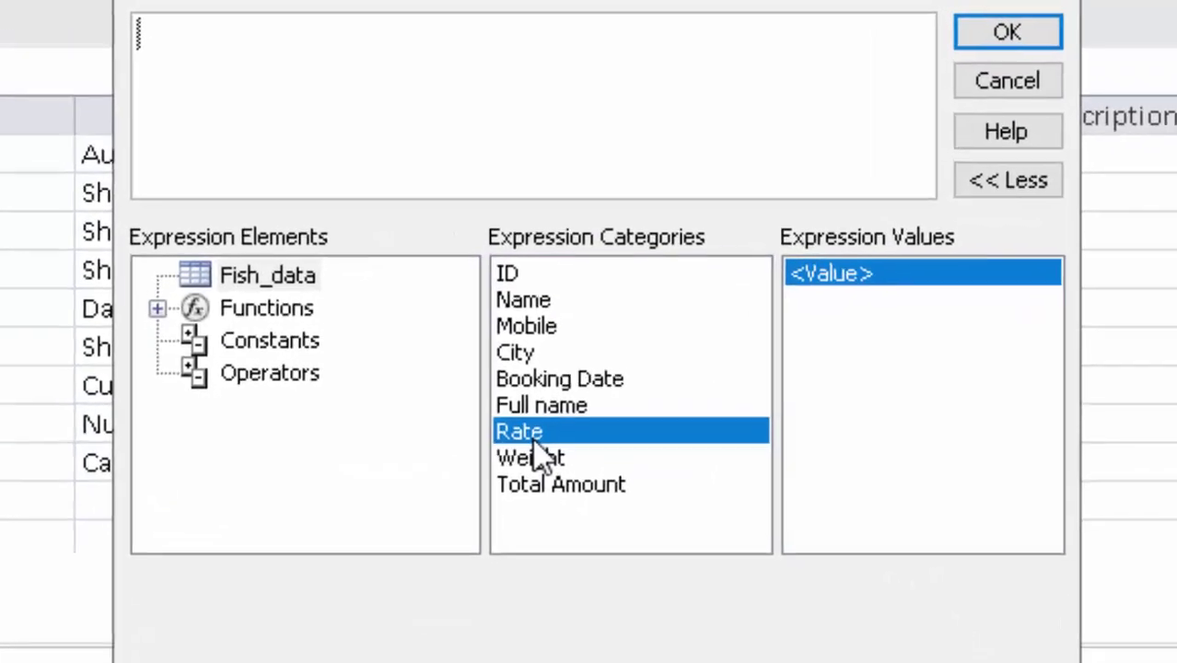
double_click(571, 347)
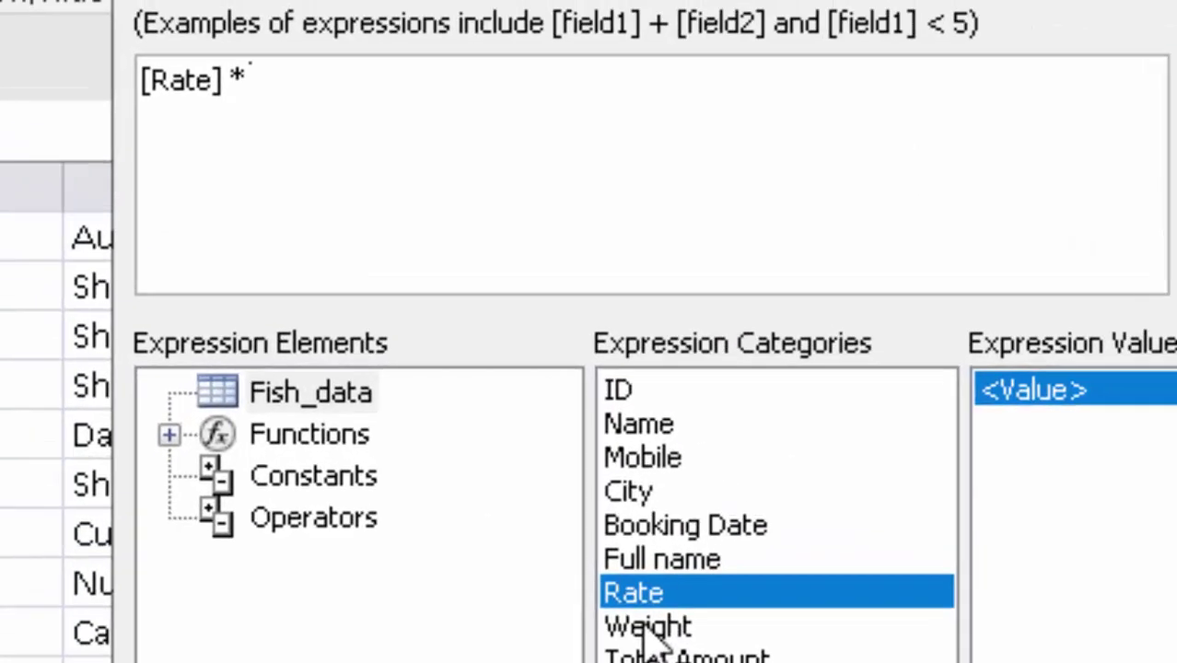
double_click(522, 478)
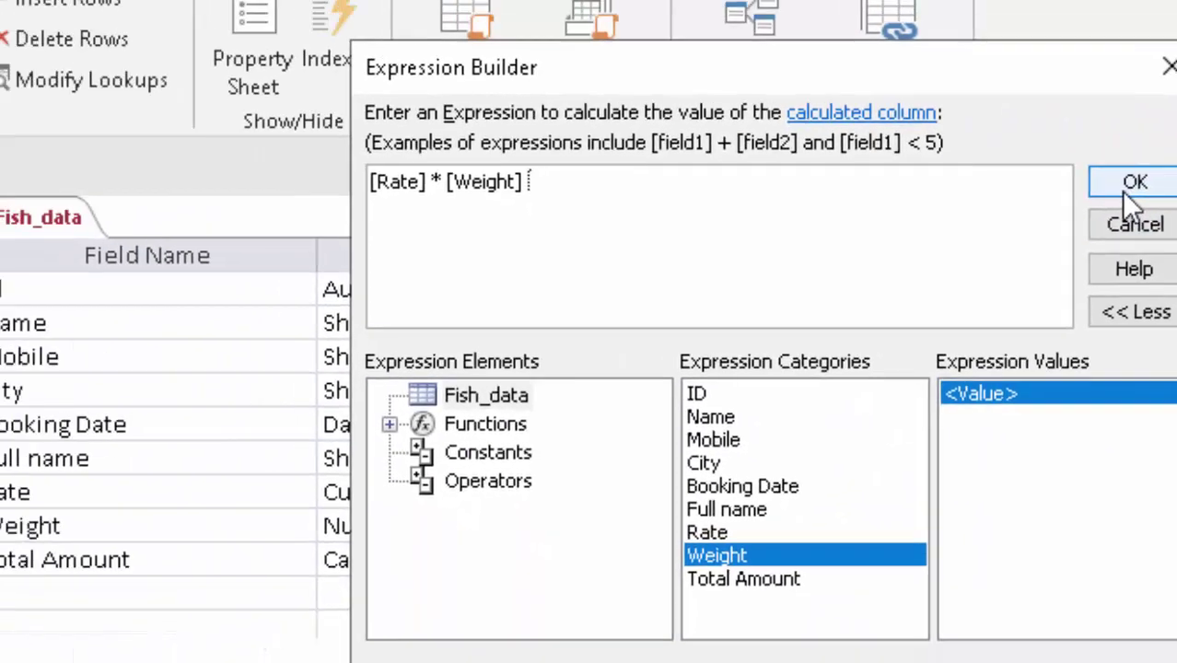
click(1131, 181)
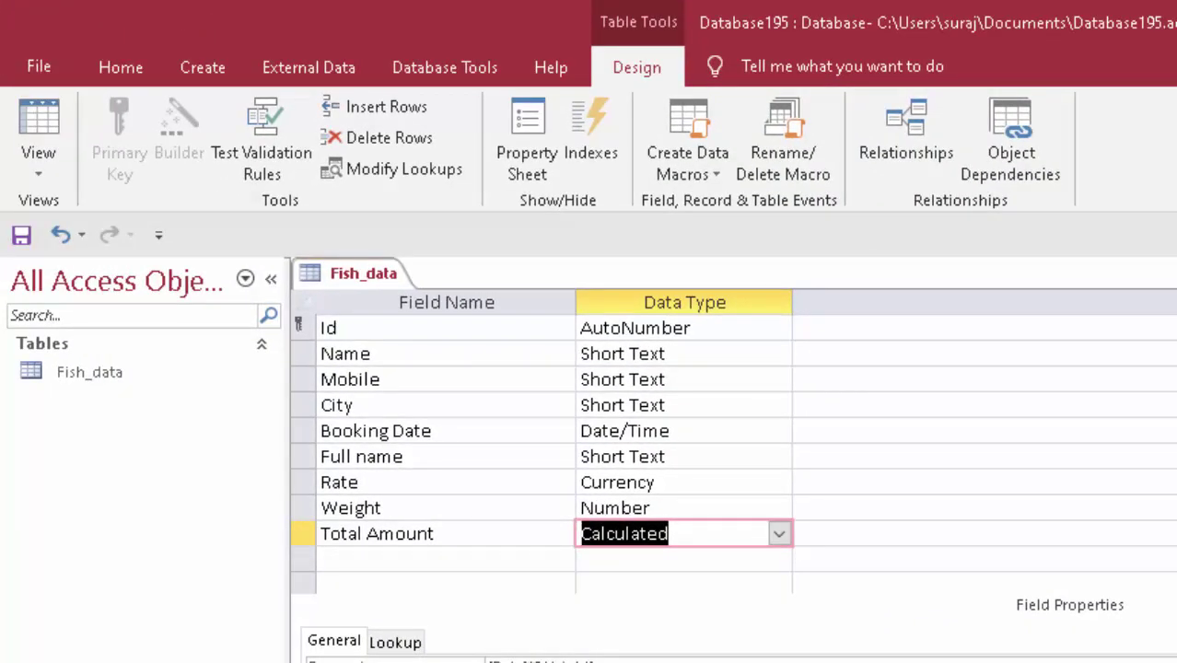
Step: Save the table and, in Datasheet view, change the first record's Weight from 1 to 1.5
click(38, 125)
click(875, 589)
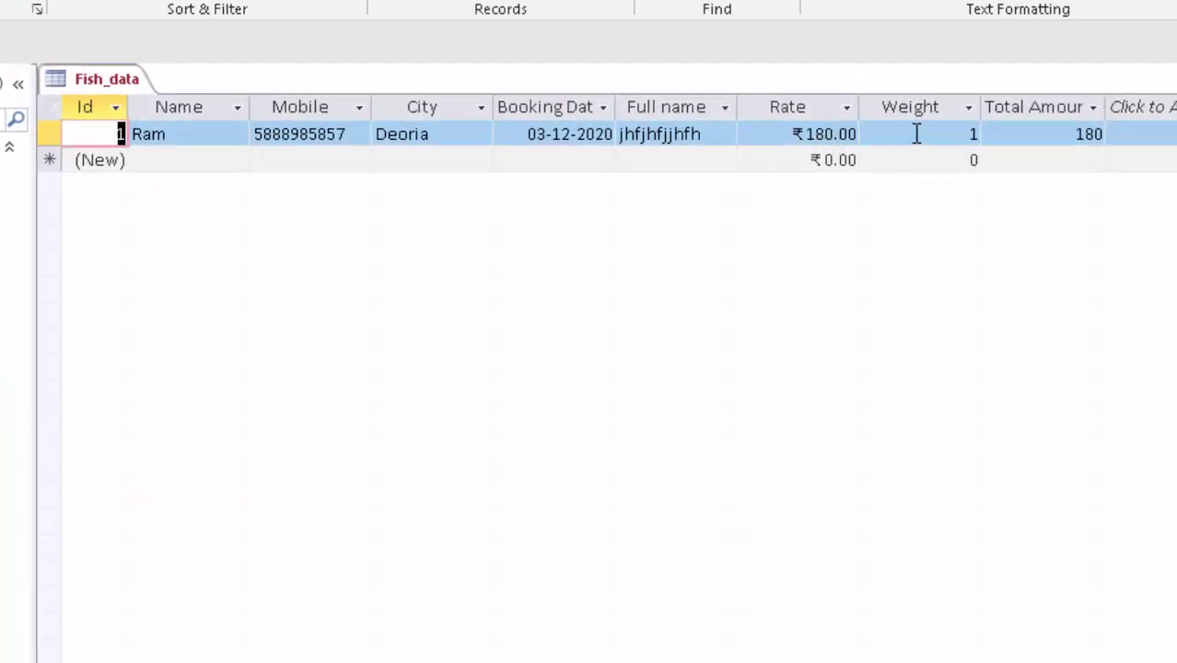
double_click(973, 134)
key(BackSpace)
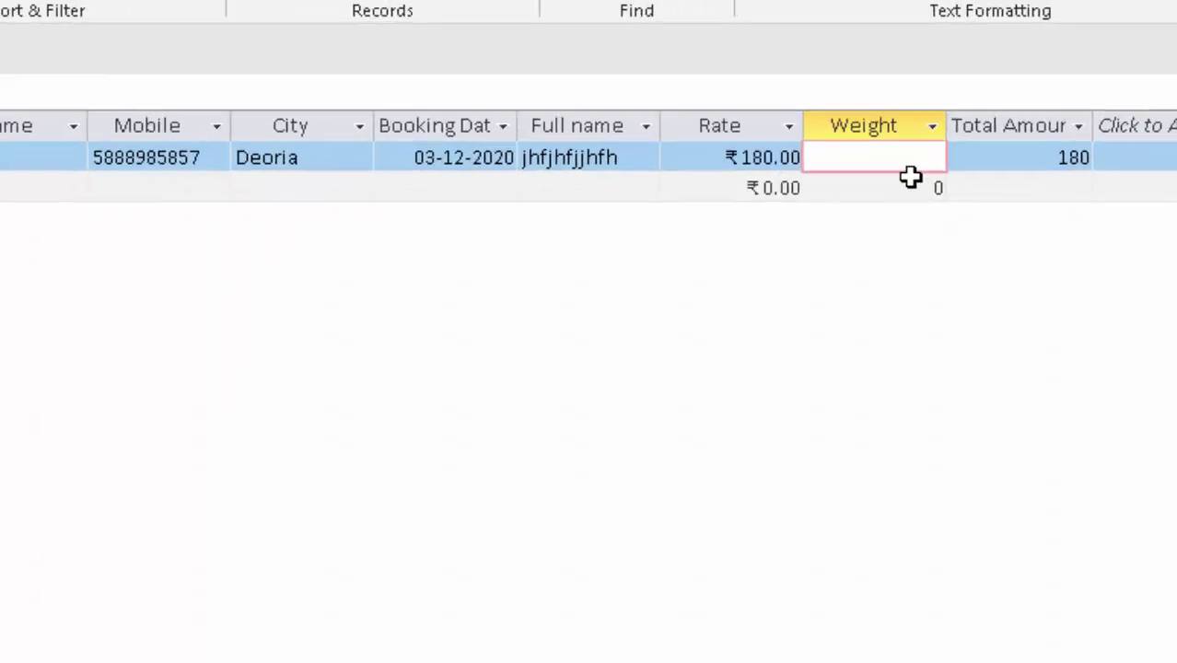
text(1.5)
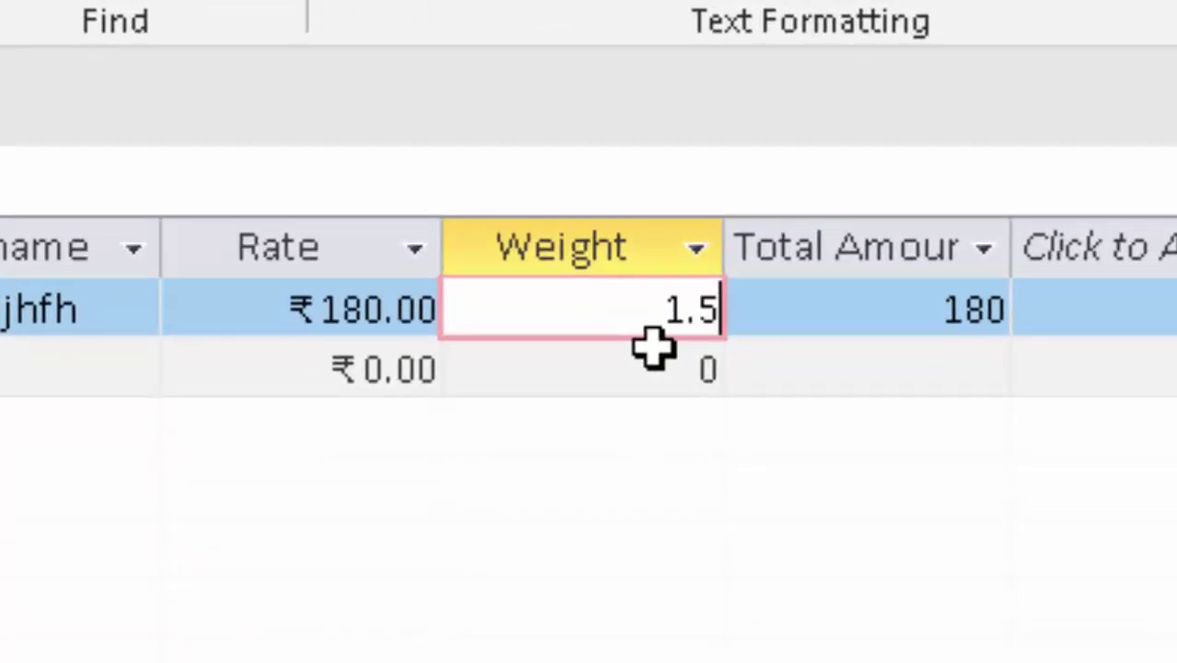
key(Tab)
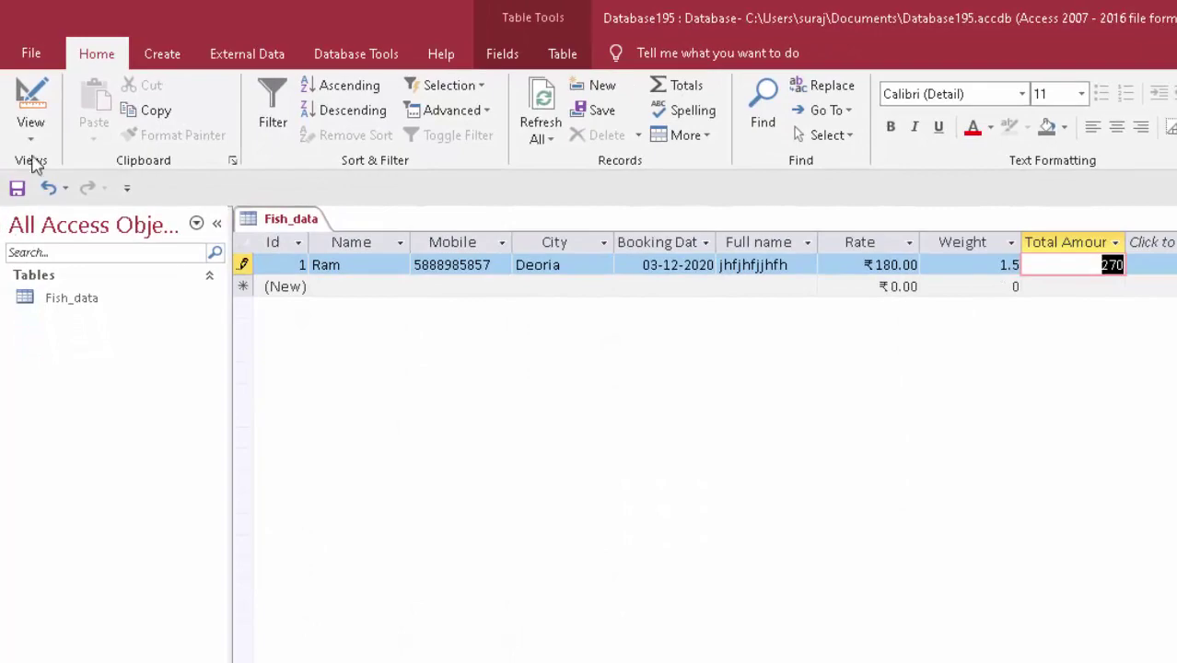
Step: Start the Form Wizard and add all nine Fish_data fields, Id through Total Amount
click(157, 55)
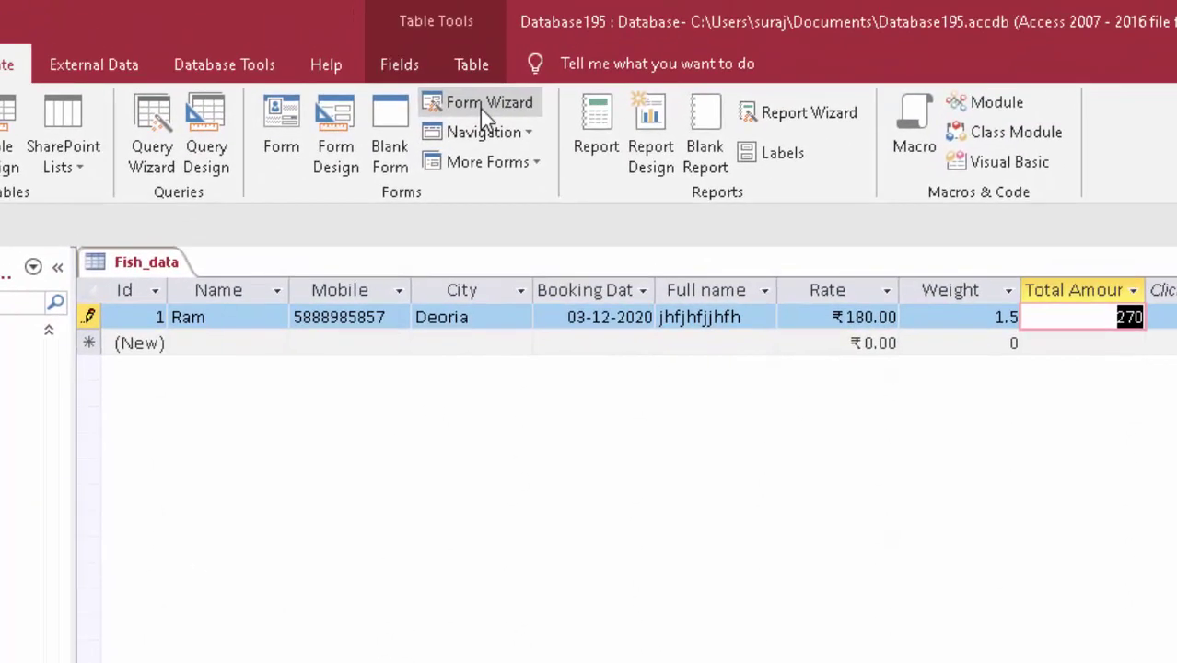
click(480, 103)
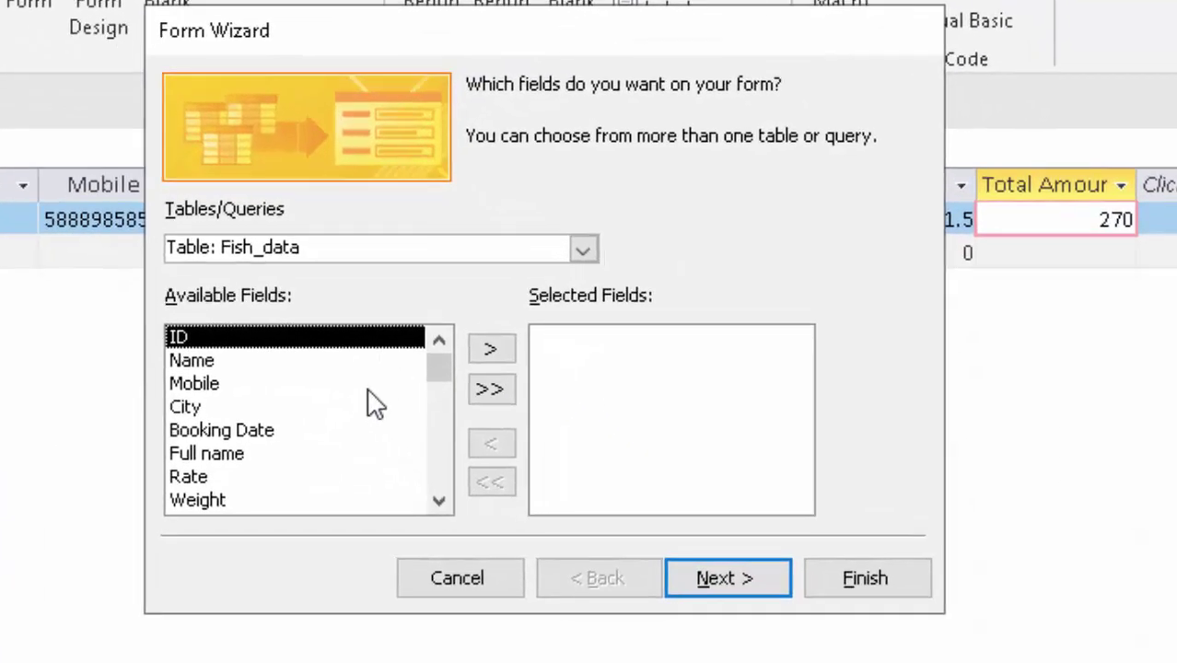
click(489, 351)
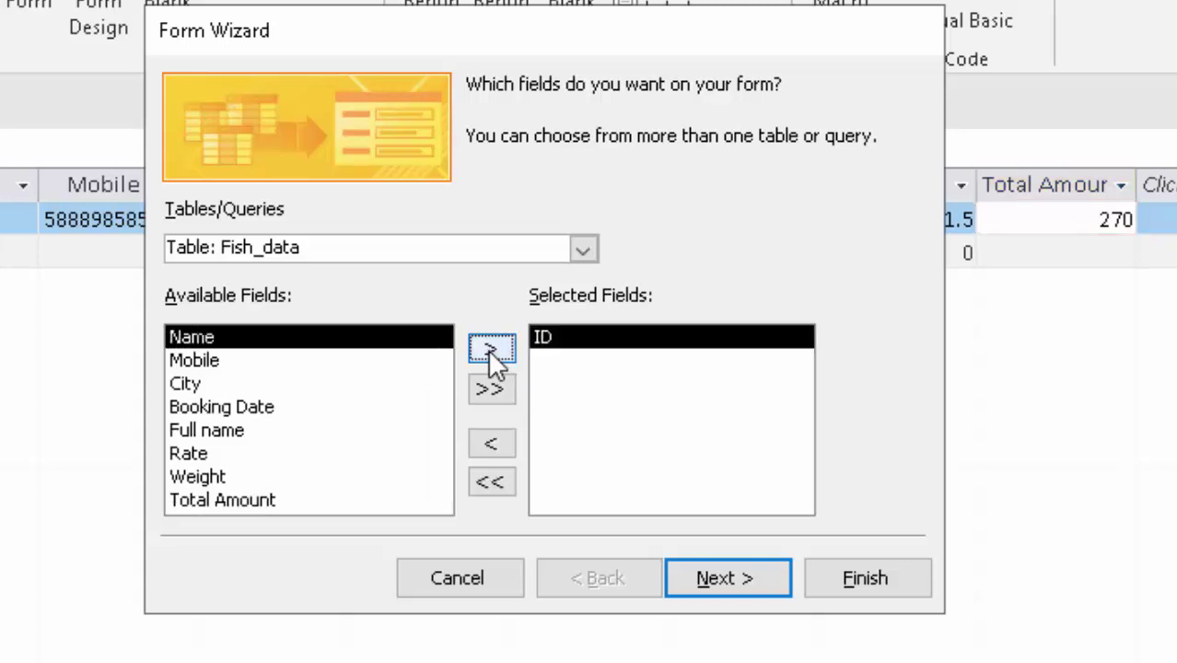
click(489, 350)
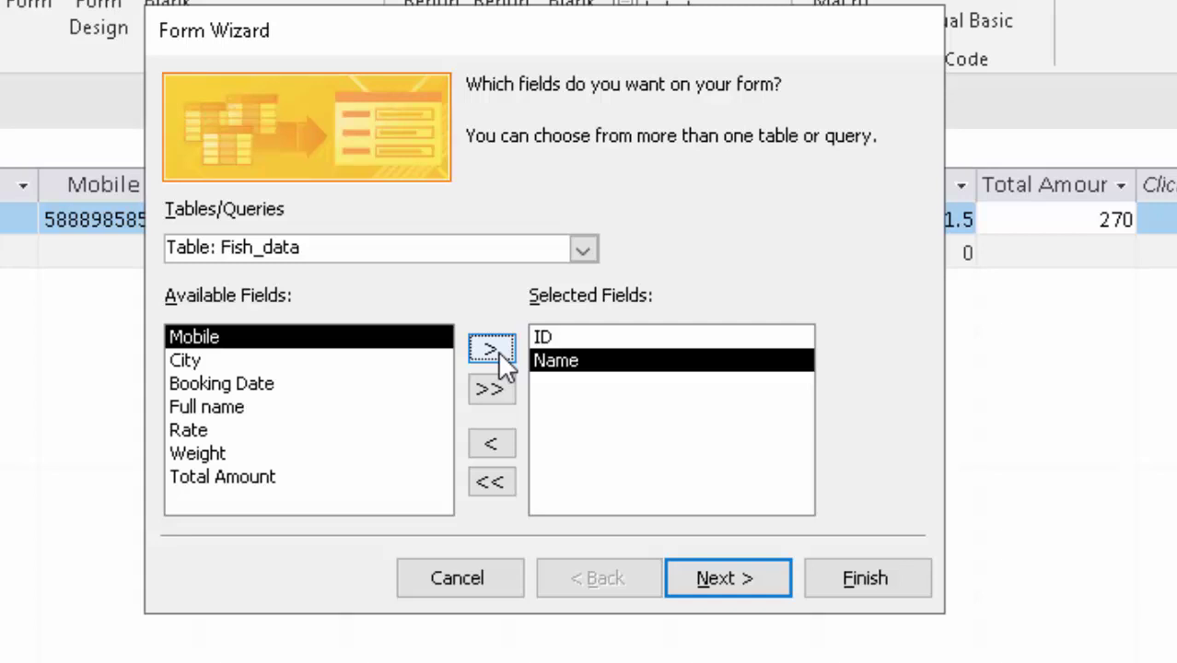
click(490, 350)
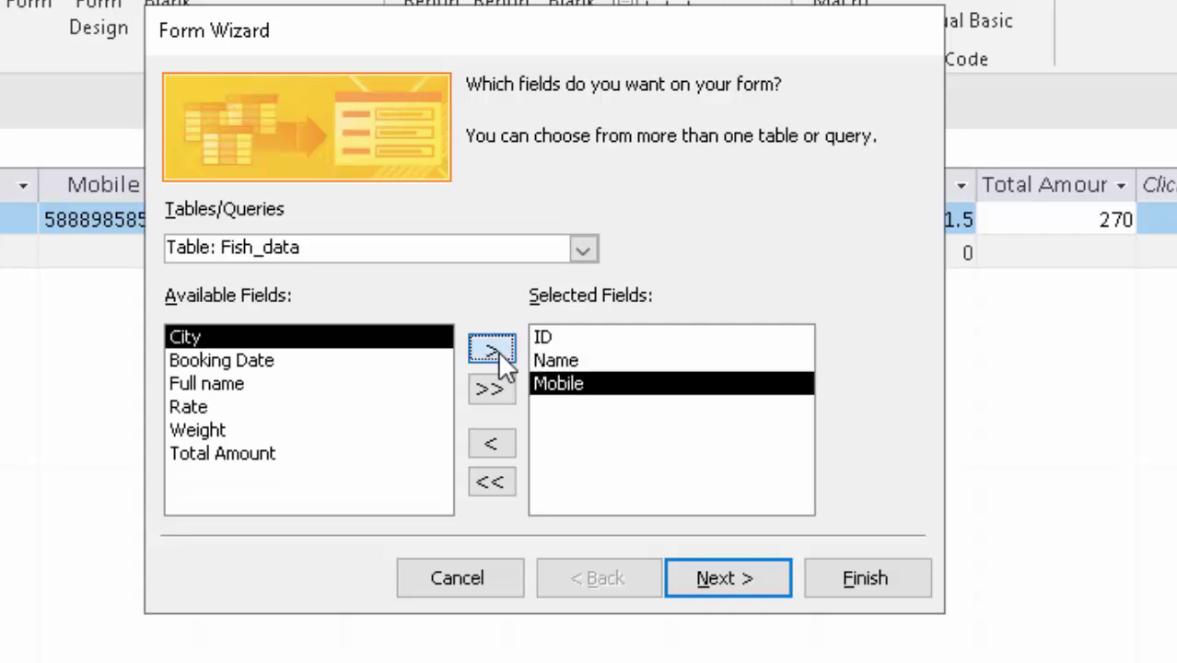
click(491, 350)
click(498, 349)
click(498, 348)
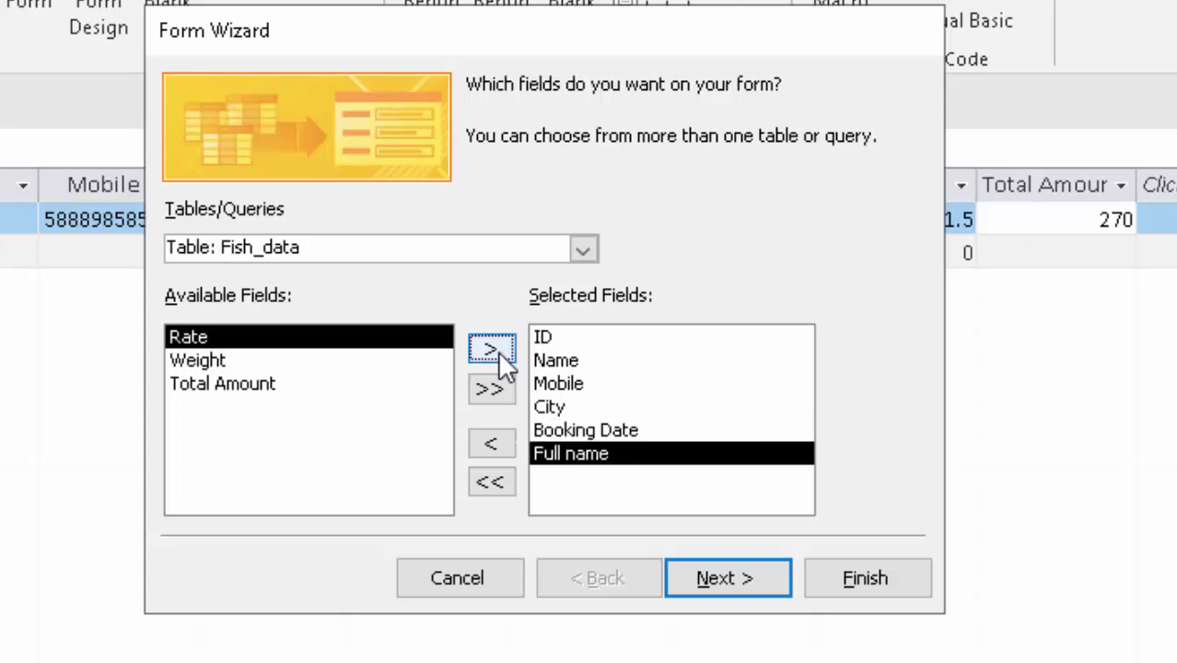
click(498, 348)
click(498, 349)
click(495, 350)
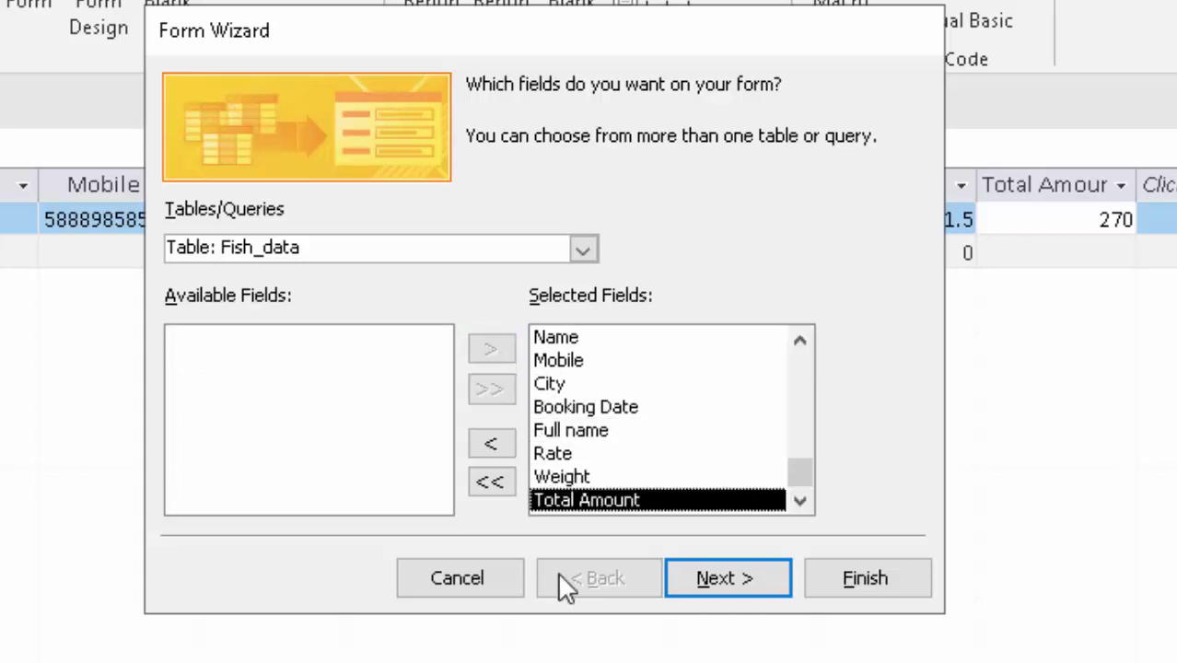
Step: Keep the Columnar layout and finish the form titled Fish_data
click(725, 594)
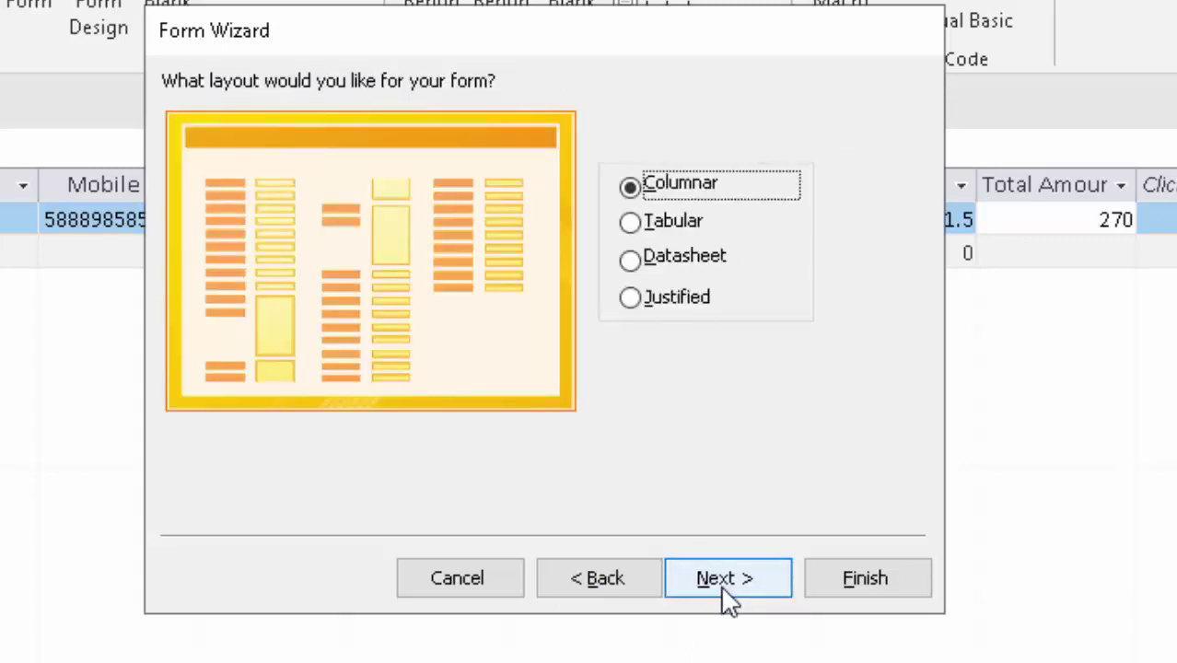
click(722, 590)
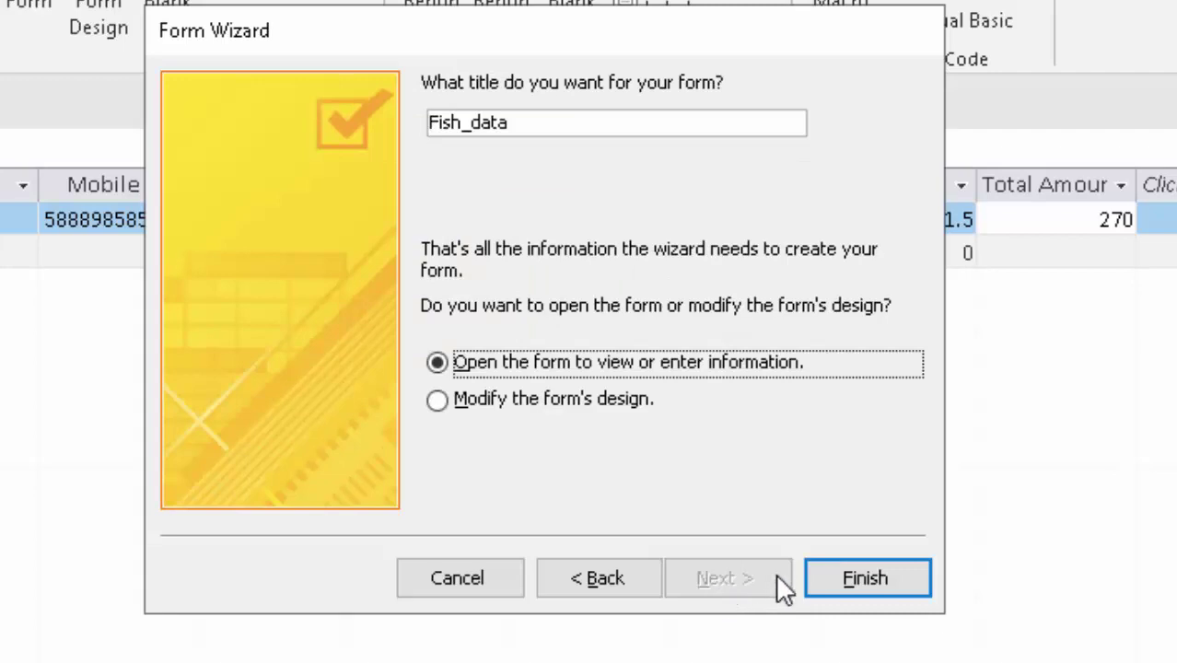
click(838, 579)
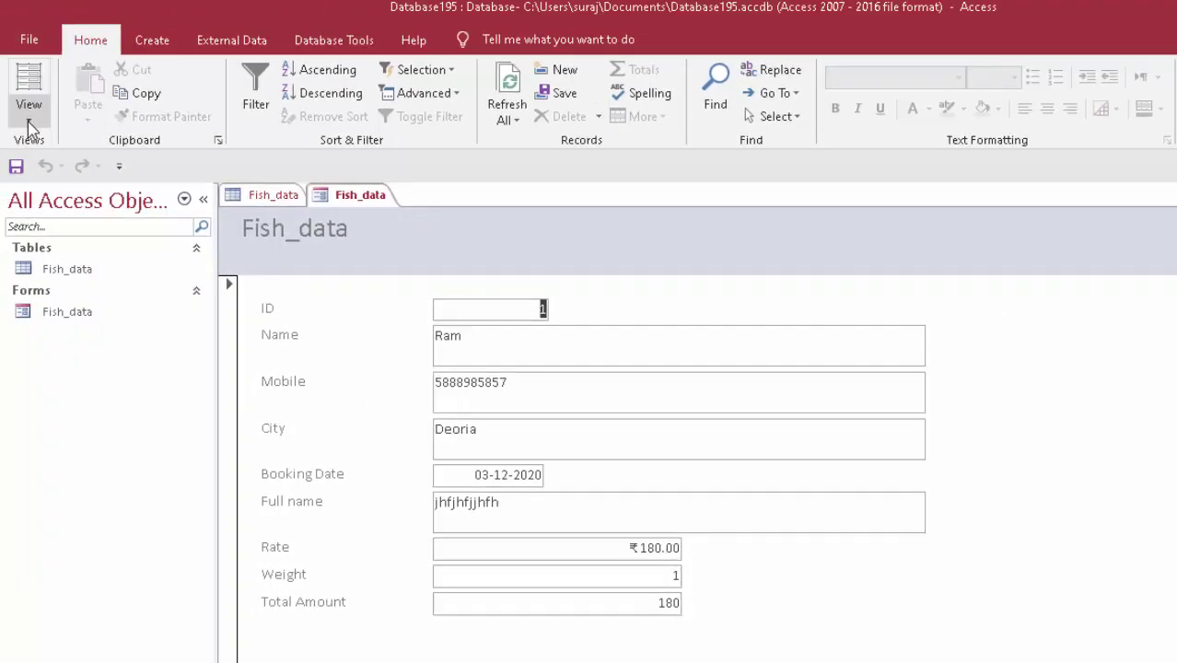
Step: In Design View, widen the Fish_data header title and give it a black background
click(28, 123)
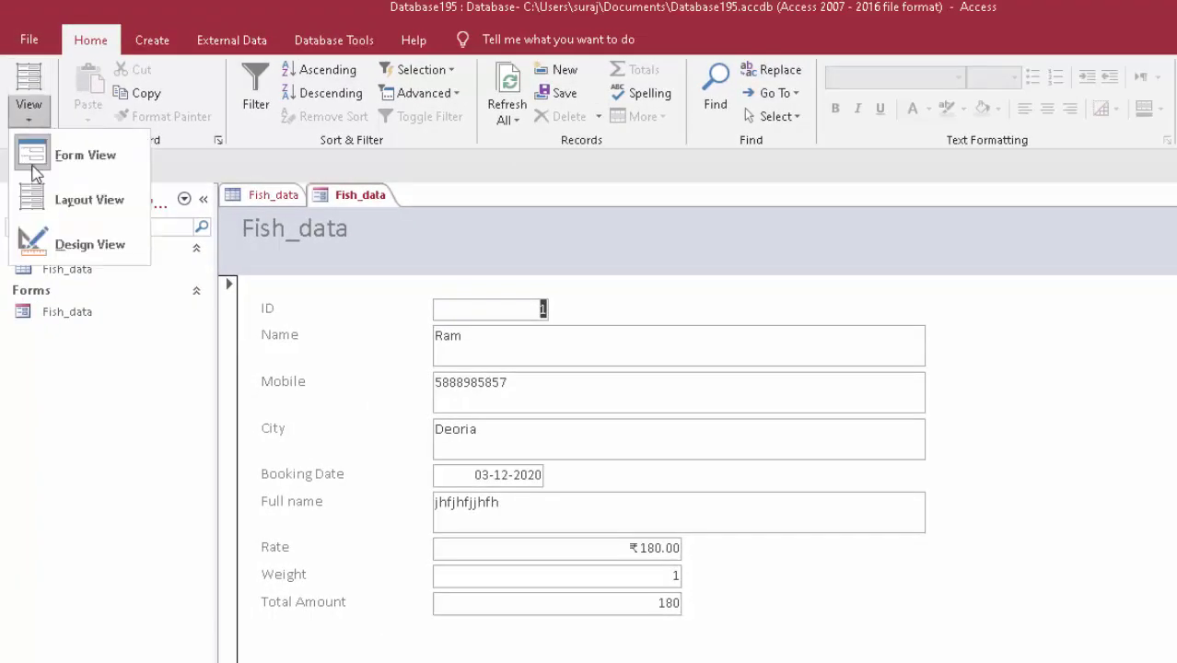
click(64, 241)
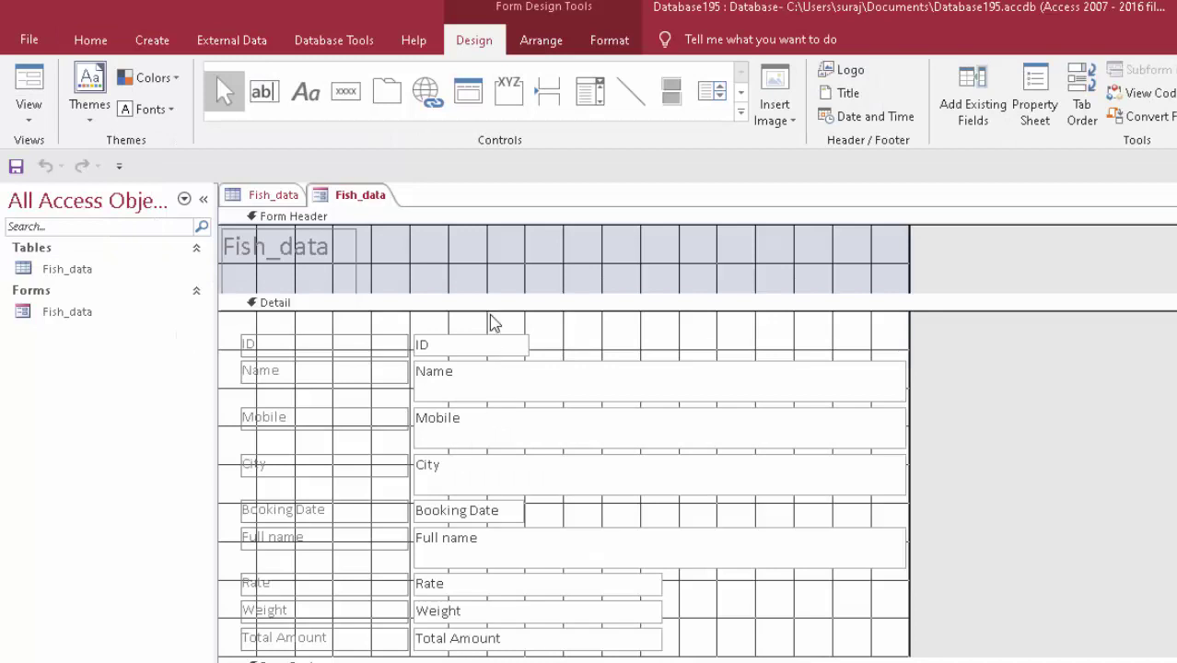
click(356, 267)
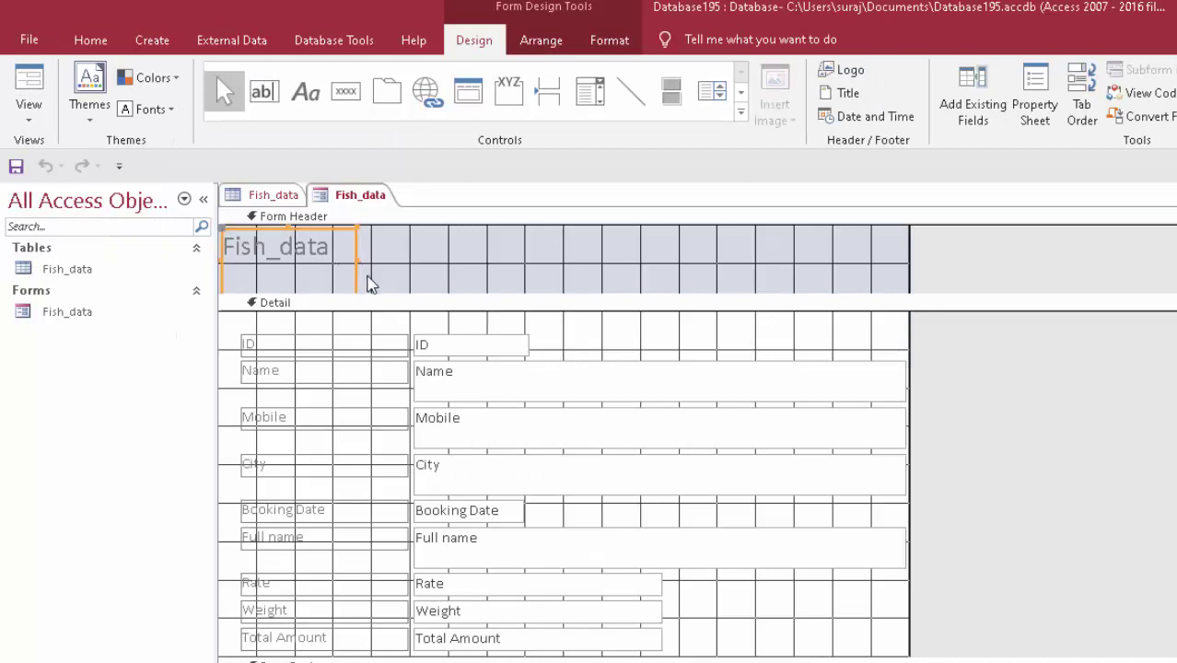
drag(359, 258, 755, 256)
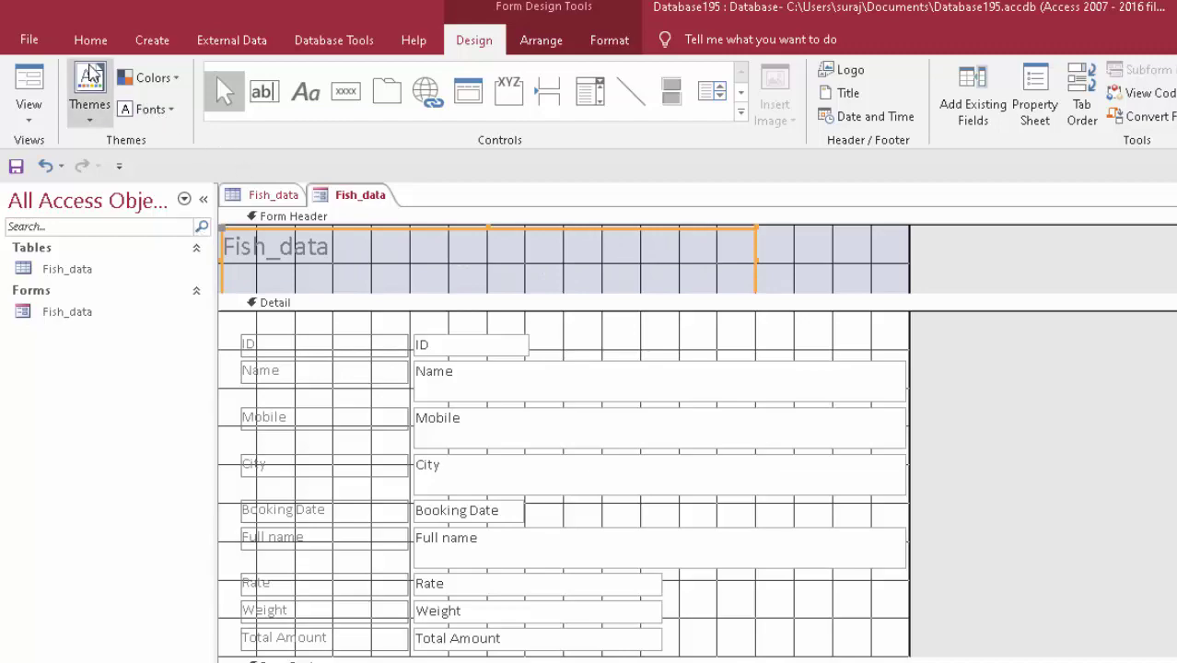
click(90, 40)
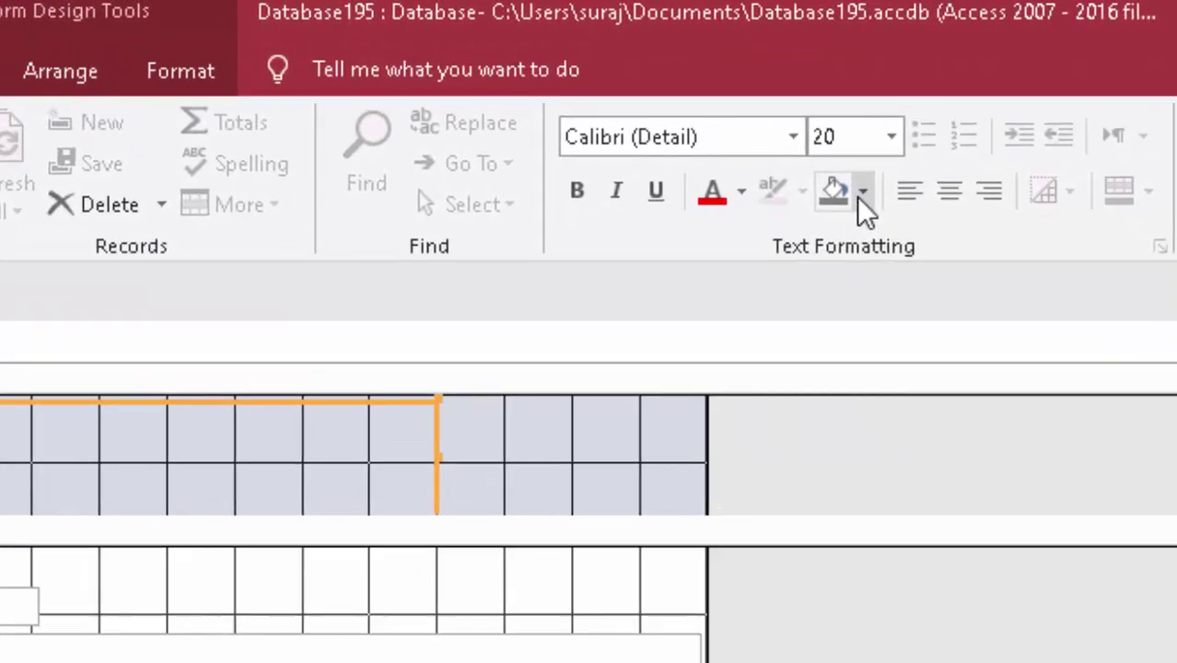
click(997, 110)
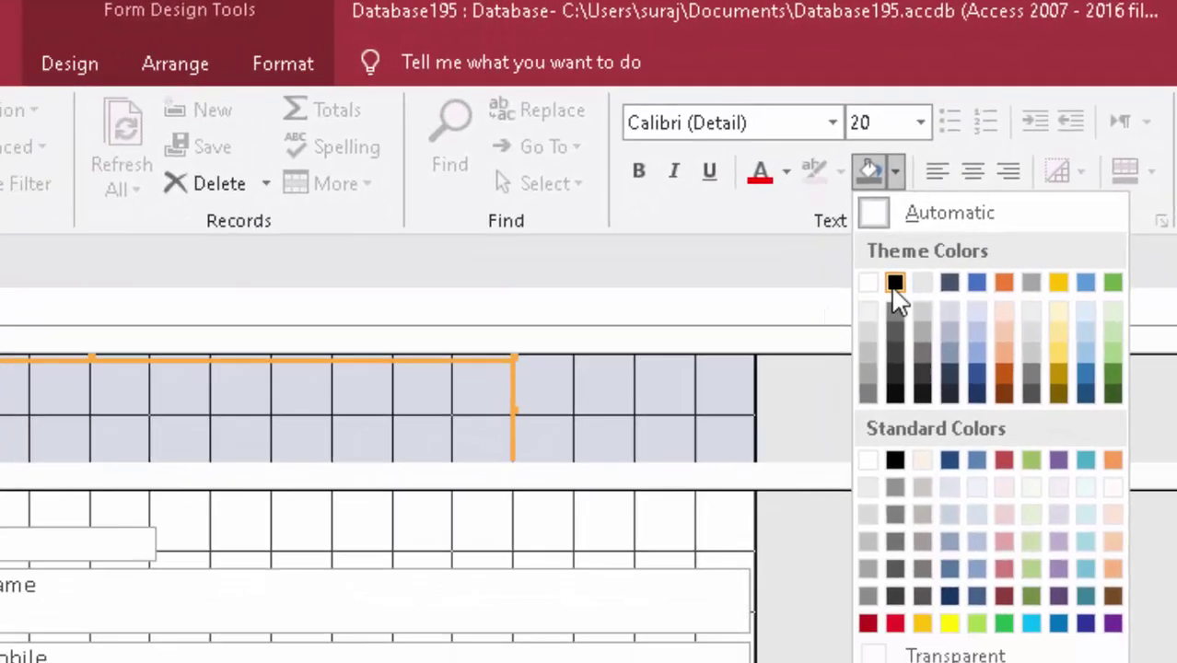
click(862, 315)
Step: Make the Fish_data title text white
double_click(82, 299)
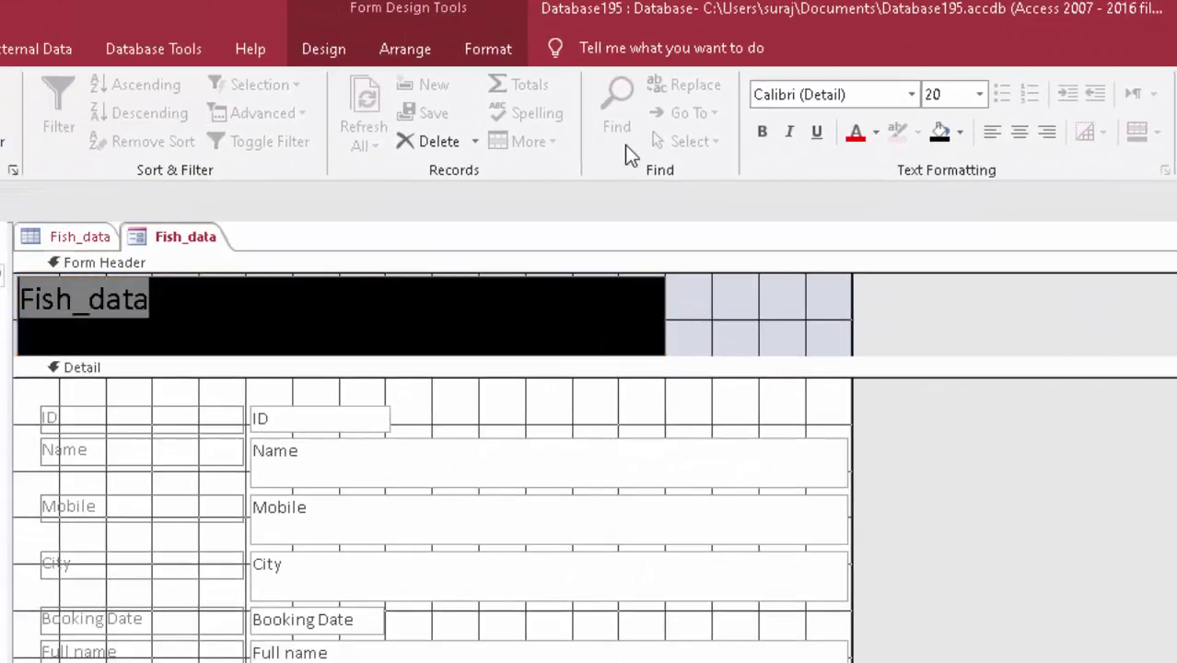
click(874, 134)
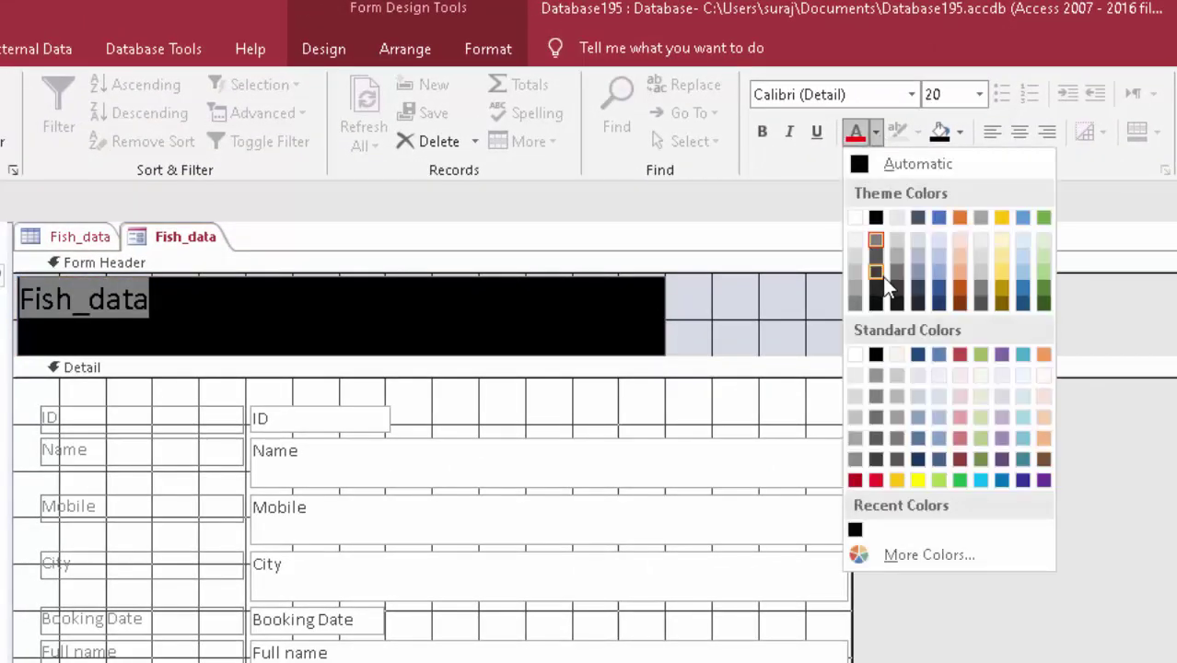
click(854, 218)
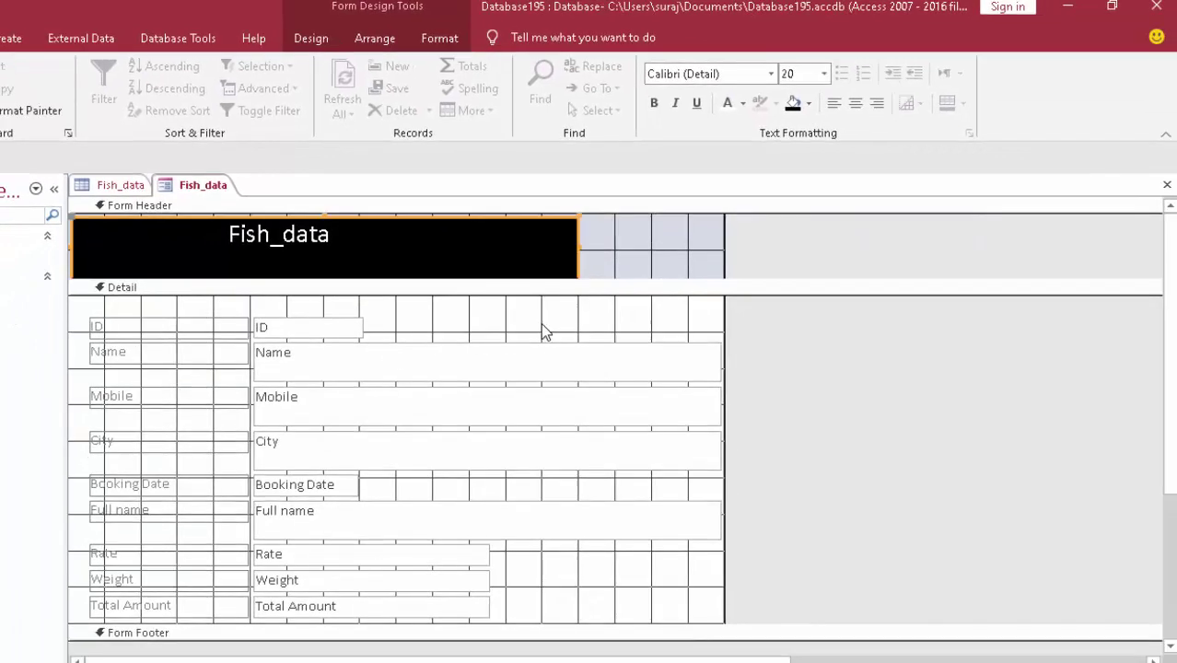
Step: Give the Detail section a light green background
click(541, 324)
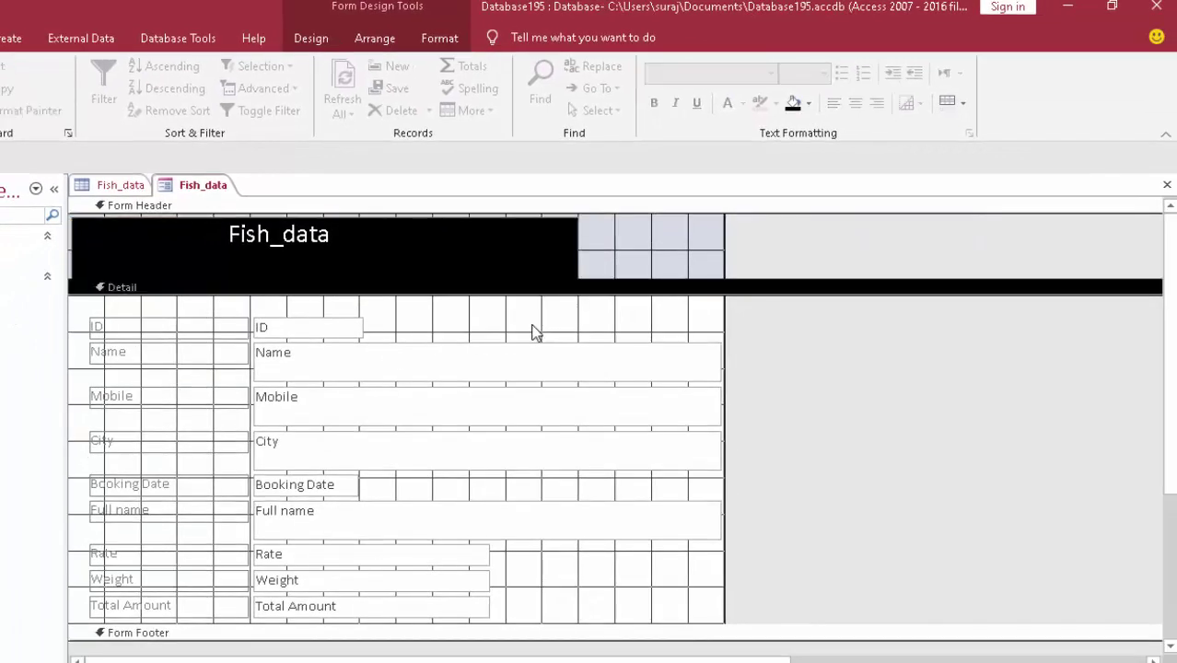
click(808, 102)
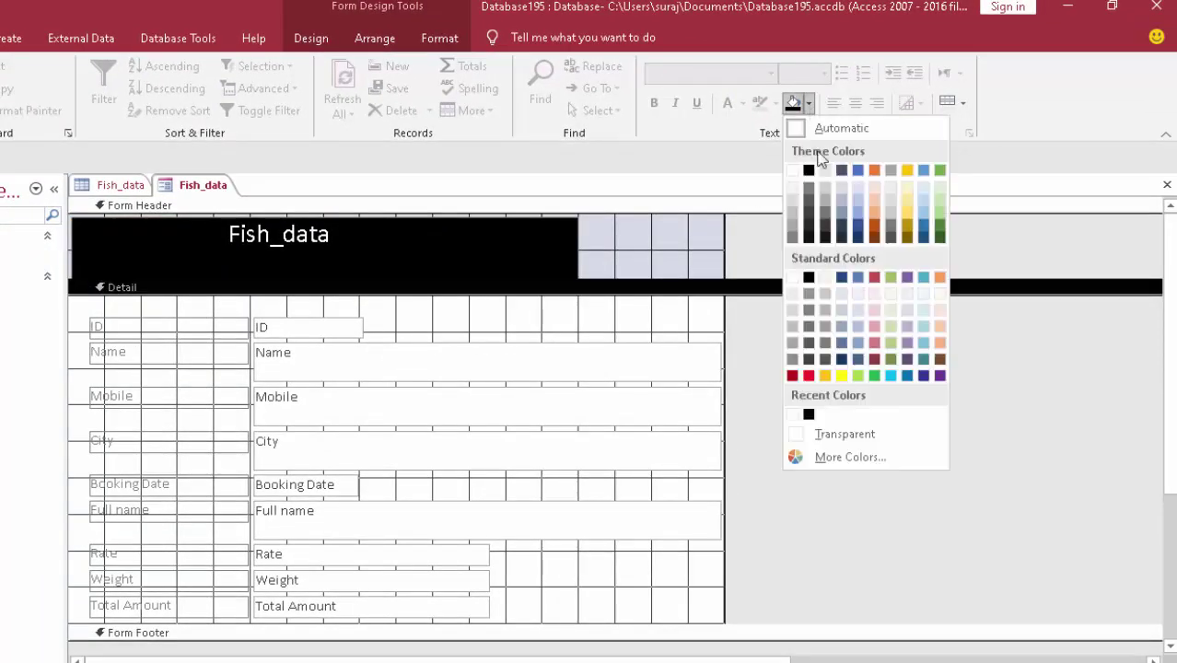
click(940, 209)
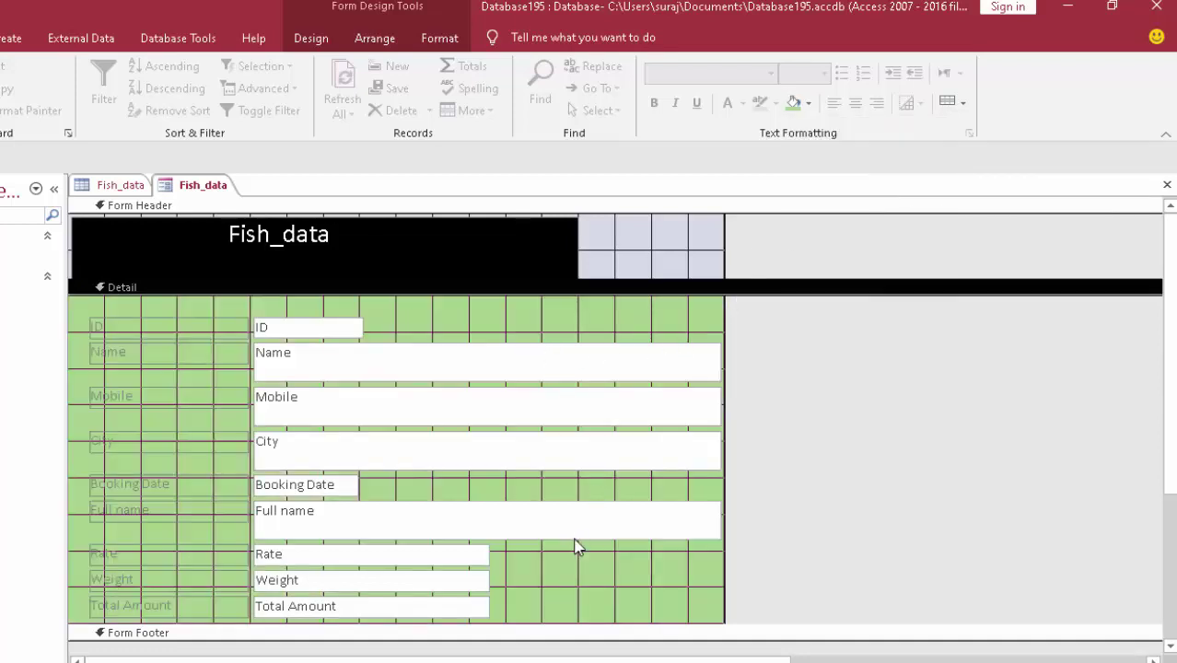
Step: Make every label and field bold with Automatic font colour, then preview in Form View
key(ctrl+a)
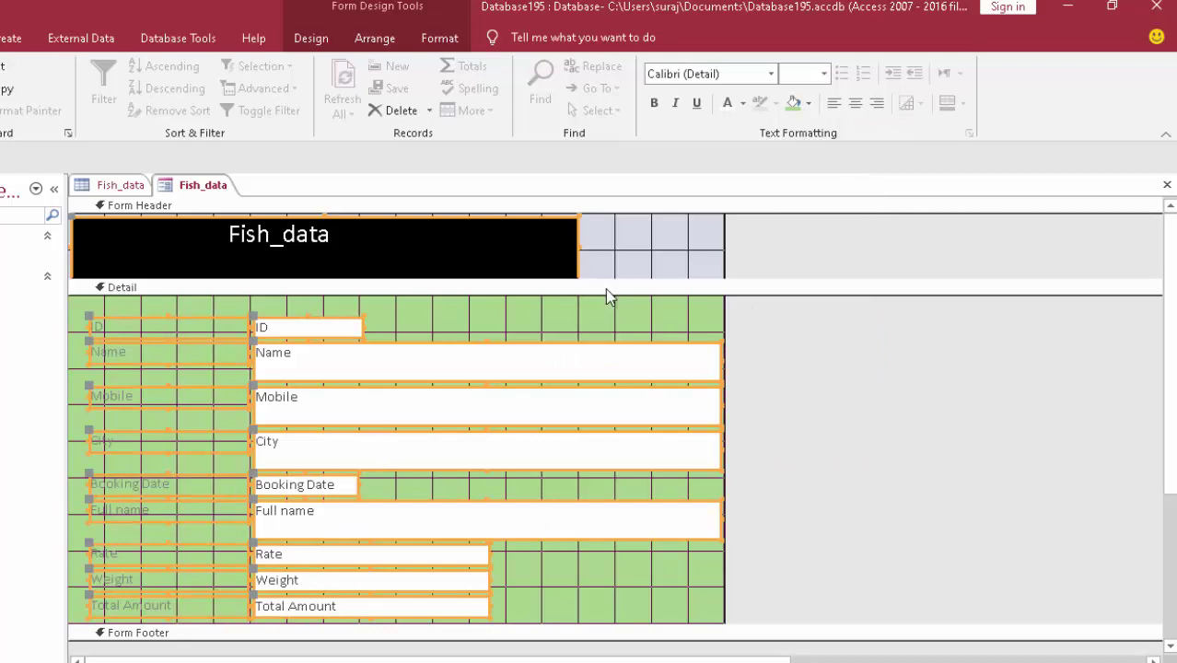
click(652, 102)
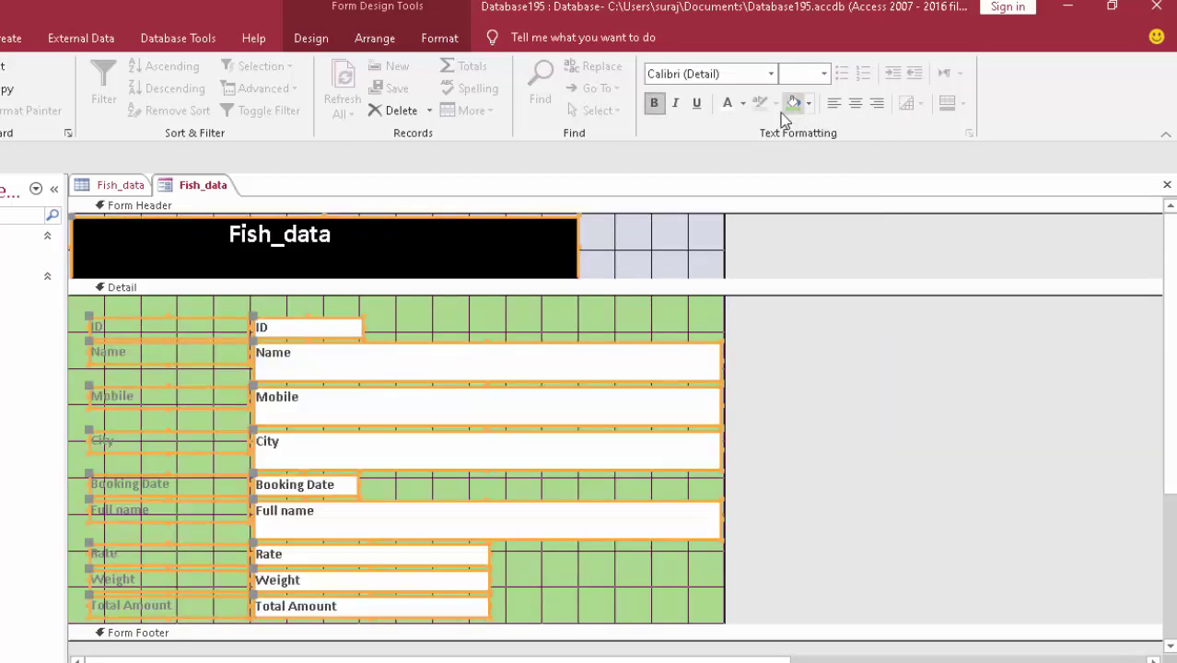
click(742, 104)
click(727, 126)
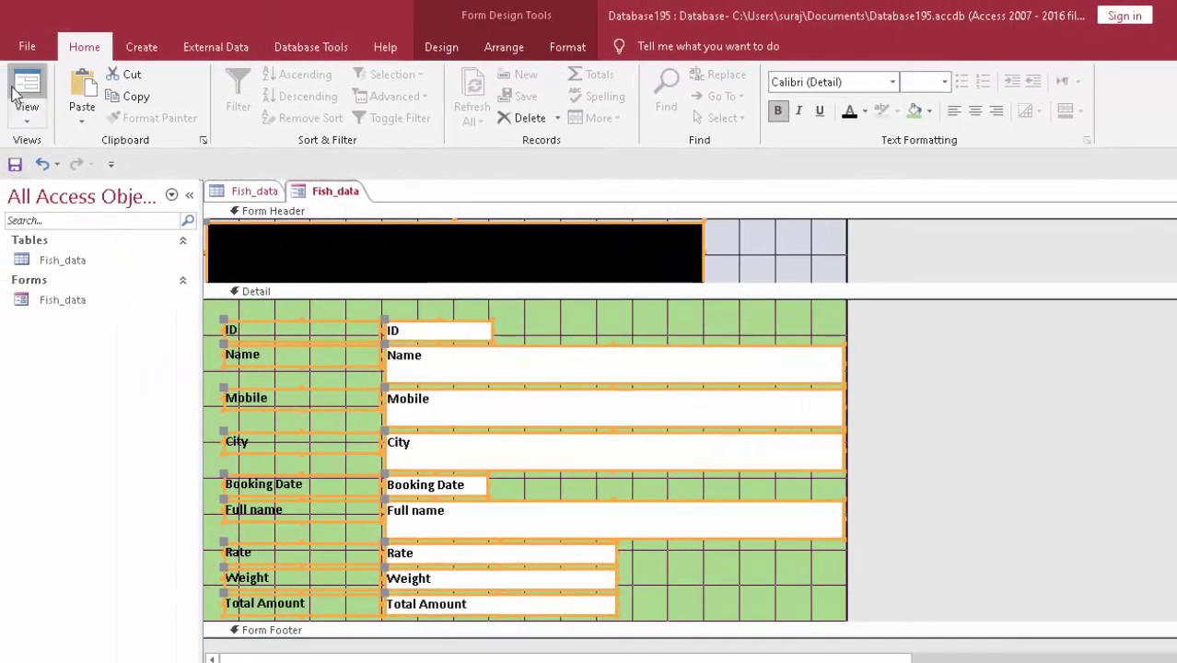
click(27, 87)
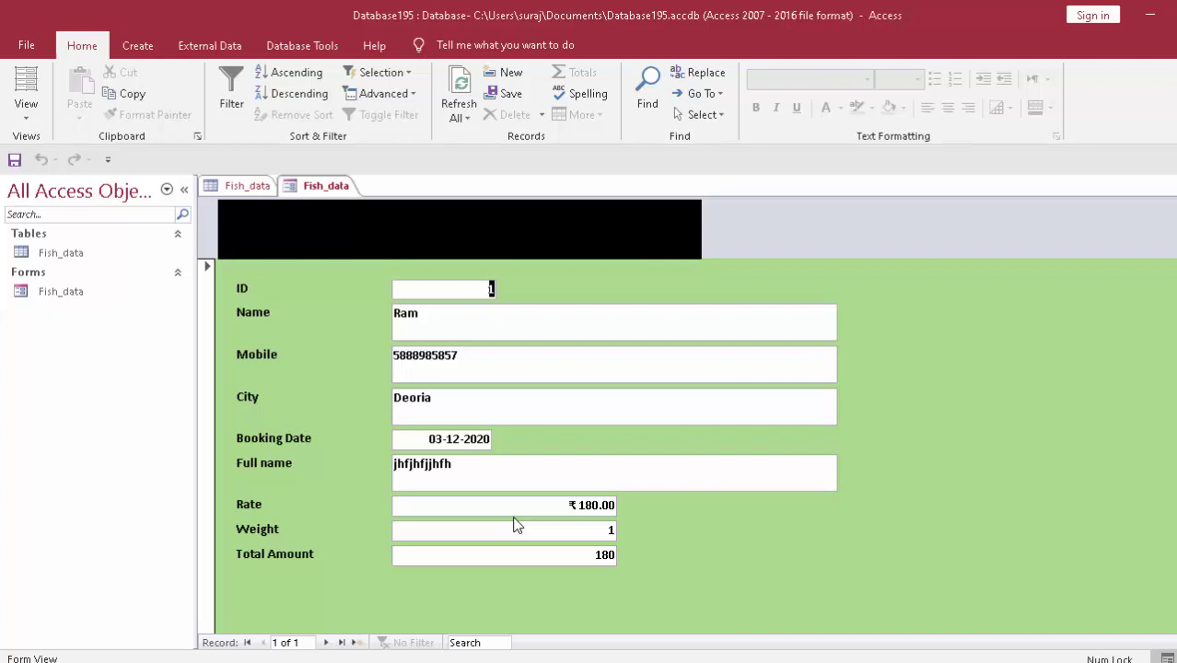
Step: Save the form, start a new blank record and enter a name in the Name field
click(13, 161)
click(325, 643)
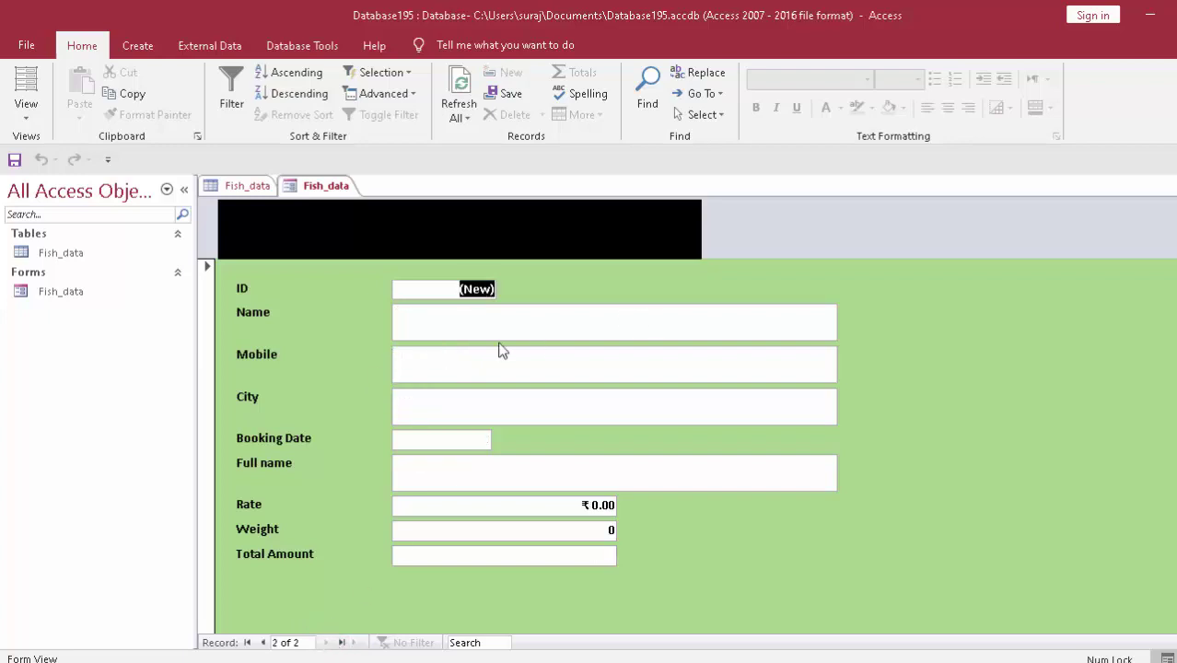
click(486, 317)
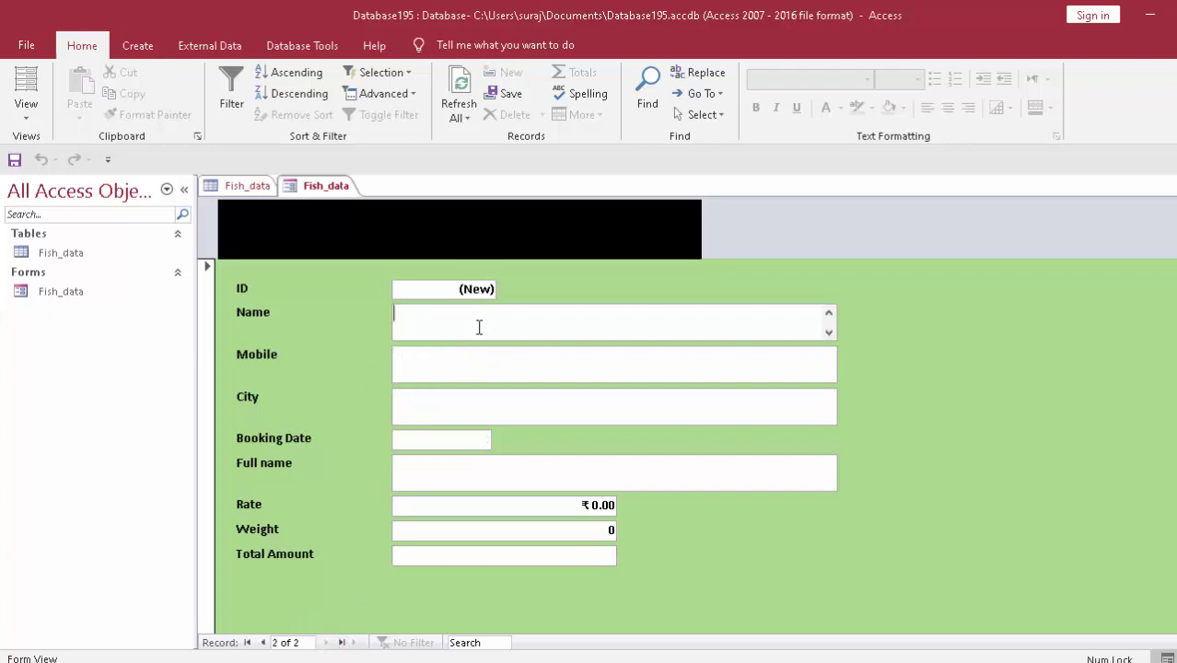
text(ryryru)
key(Return)
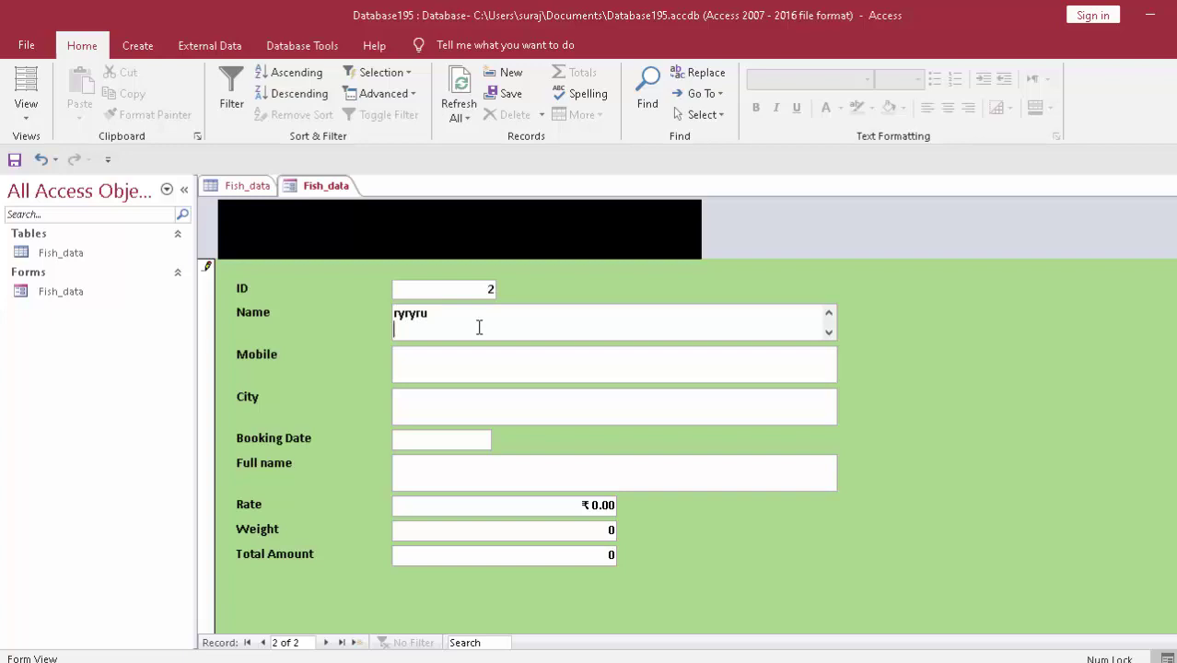
Step: Fill in the mobile number and set City to Lucknow
key(Tab)
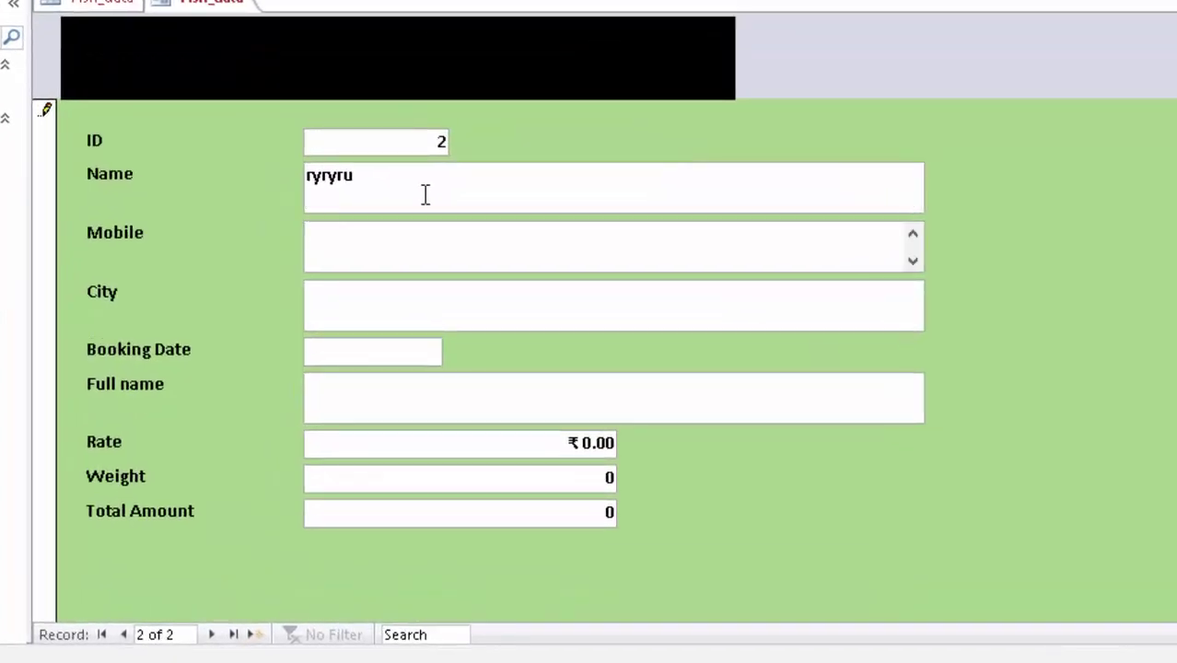
text(5889)
text(9696)
key(Tab)
text(Lu)
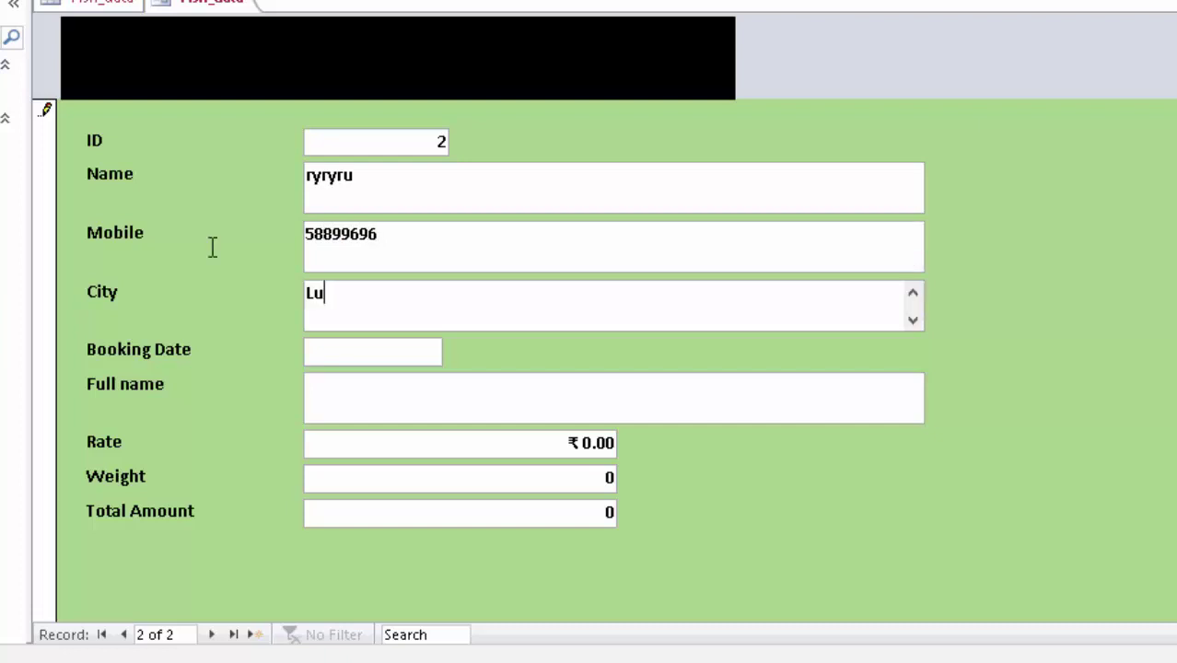
text(cknow)
key(Tab)
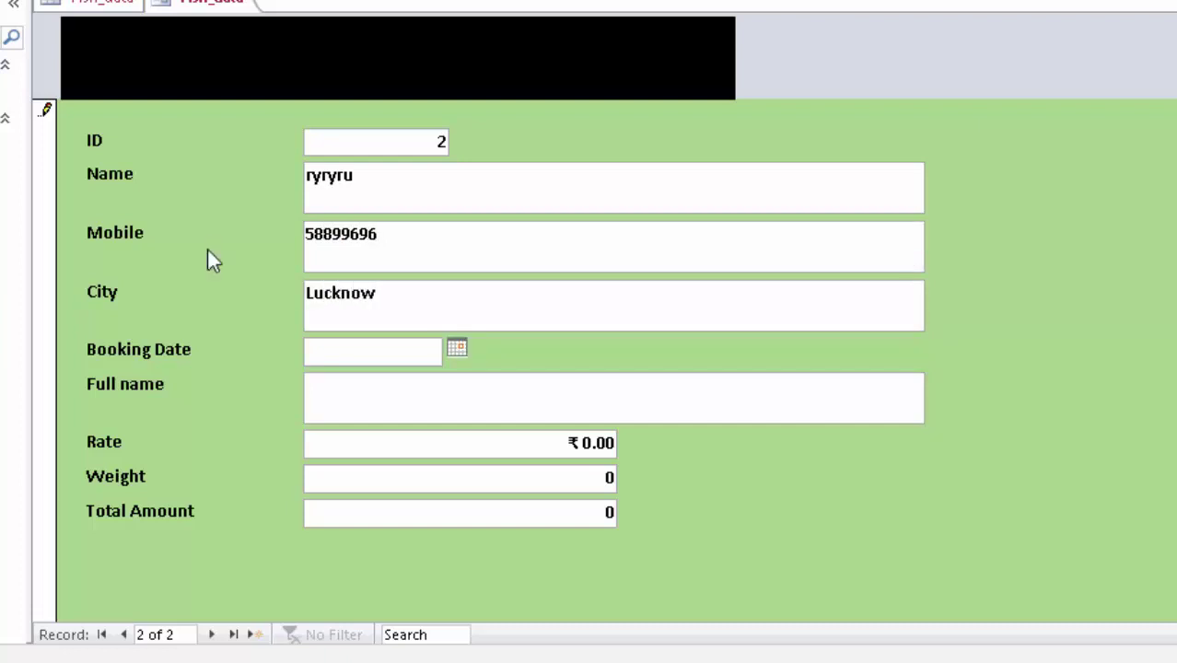
Step: Set the booking date to 2 December 2020 and enter a full name
click(457, 348)
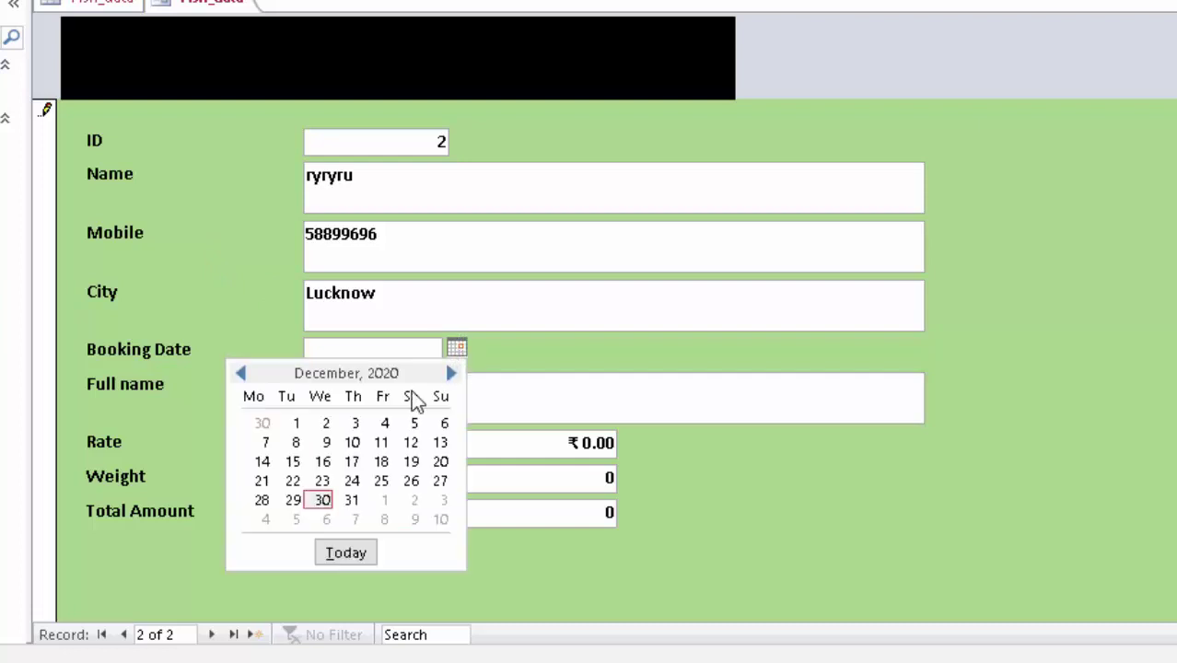
click(325, 422)
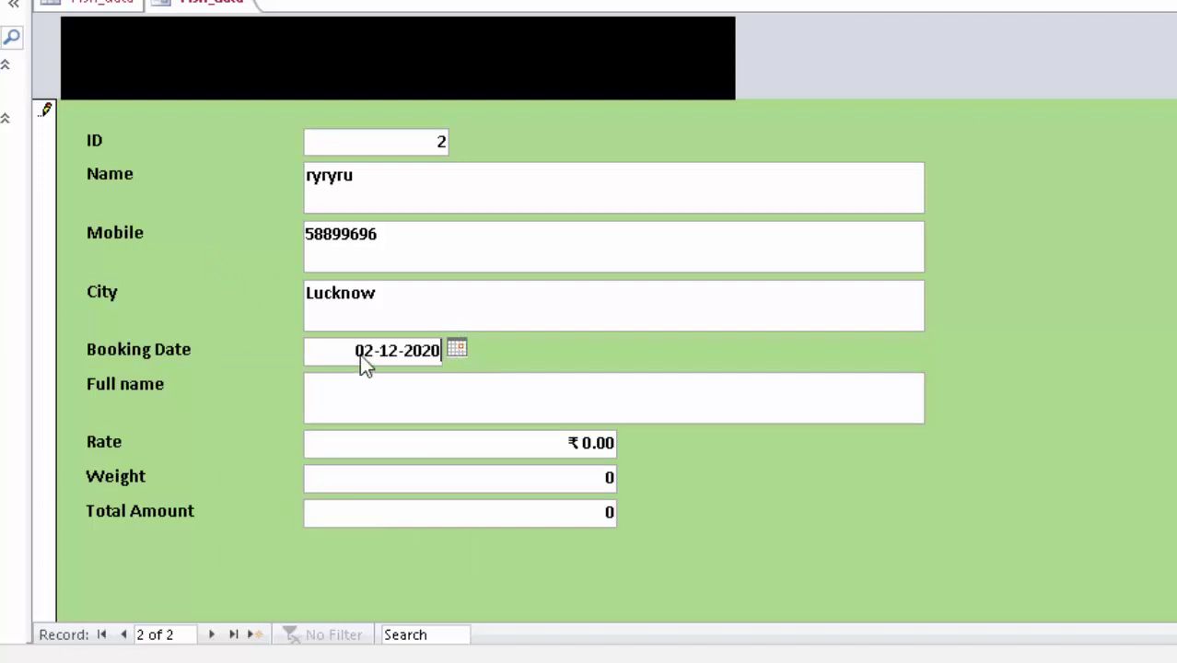
click(425, 397)
text(gjgjgjgjgjg)
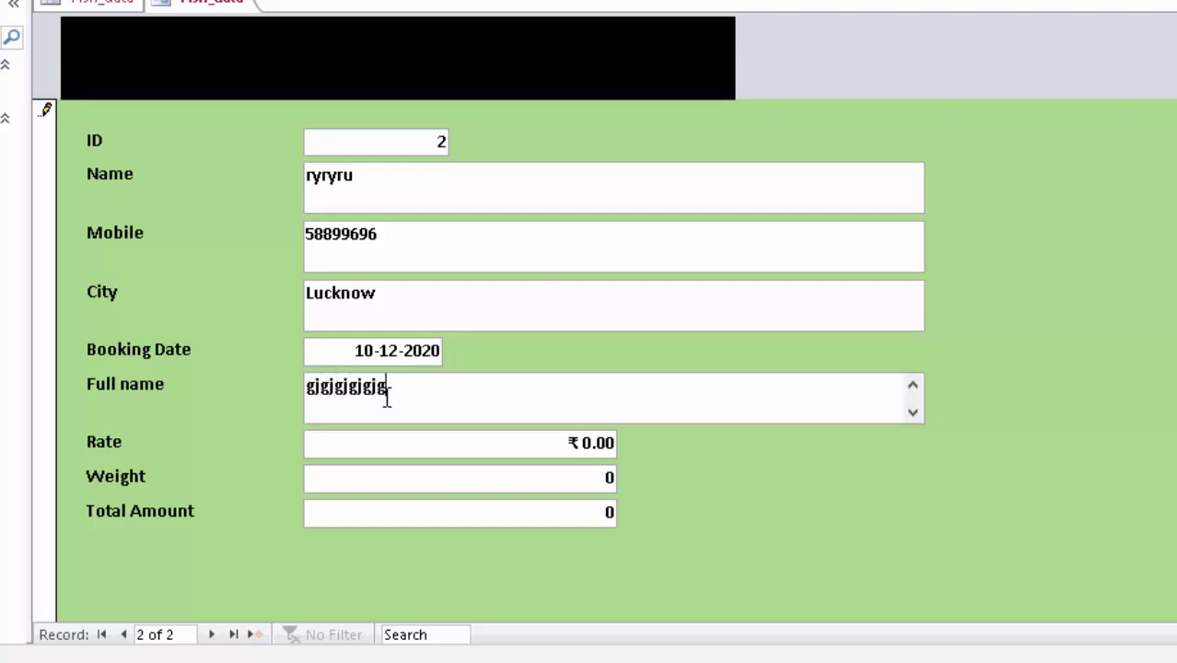
Step: Enter Rate 220 and Weight 5.3 so Total Amount computes to 1166
key(Tab)
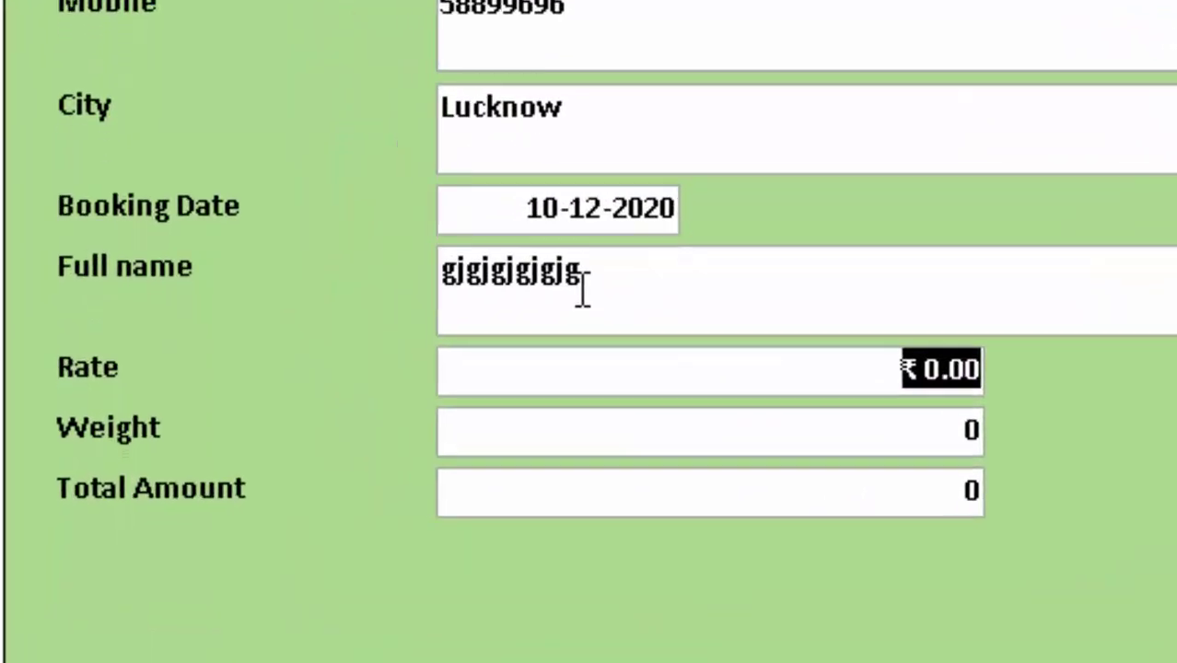
text(2)
text(20)
key(Tab)
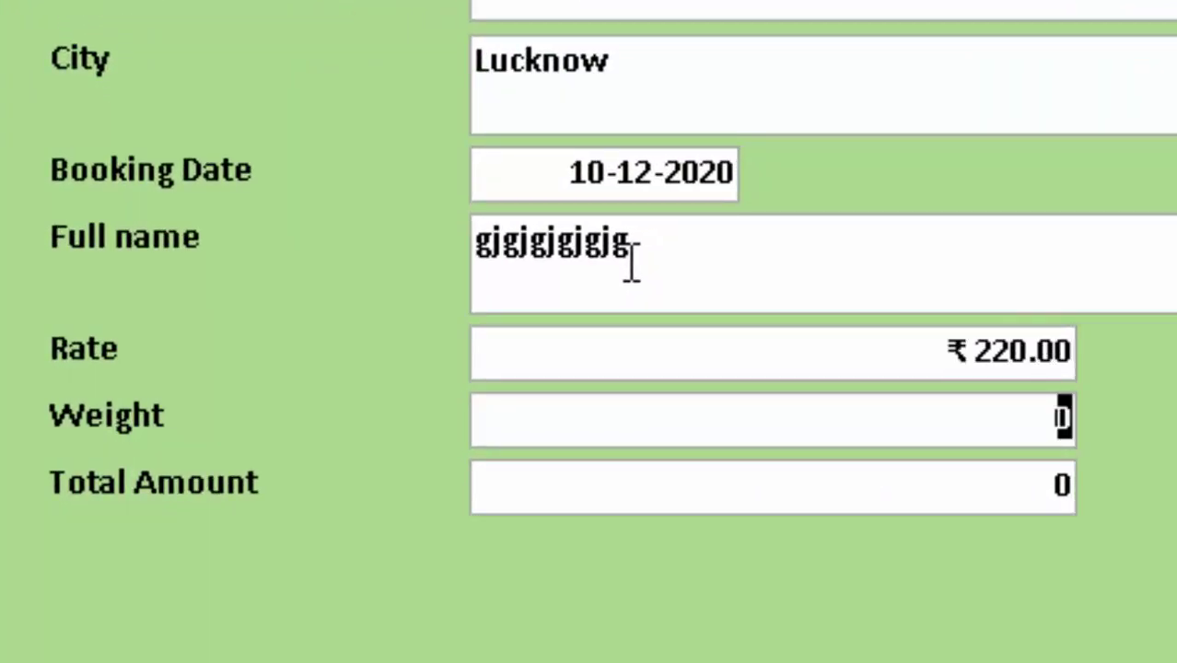
text(5)
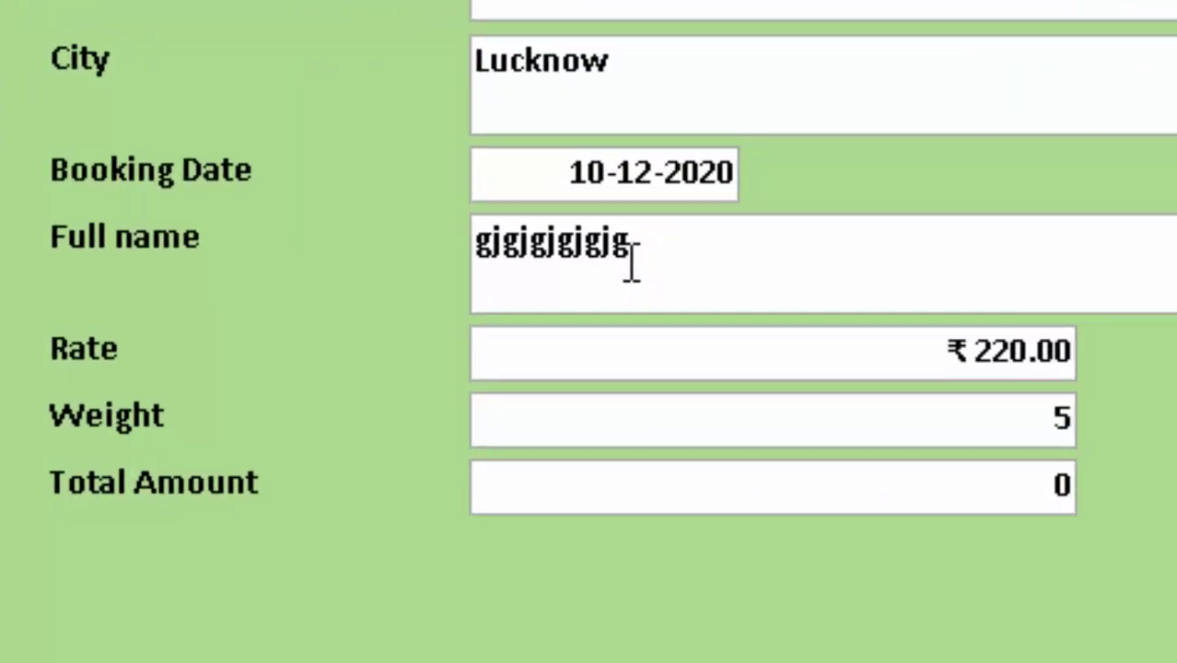
text(.3)
key(Tab)
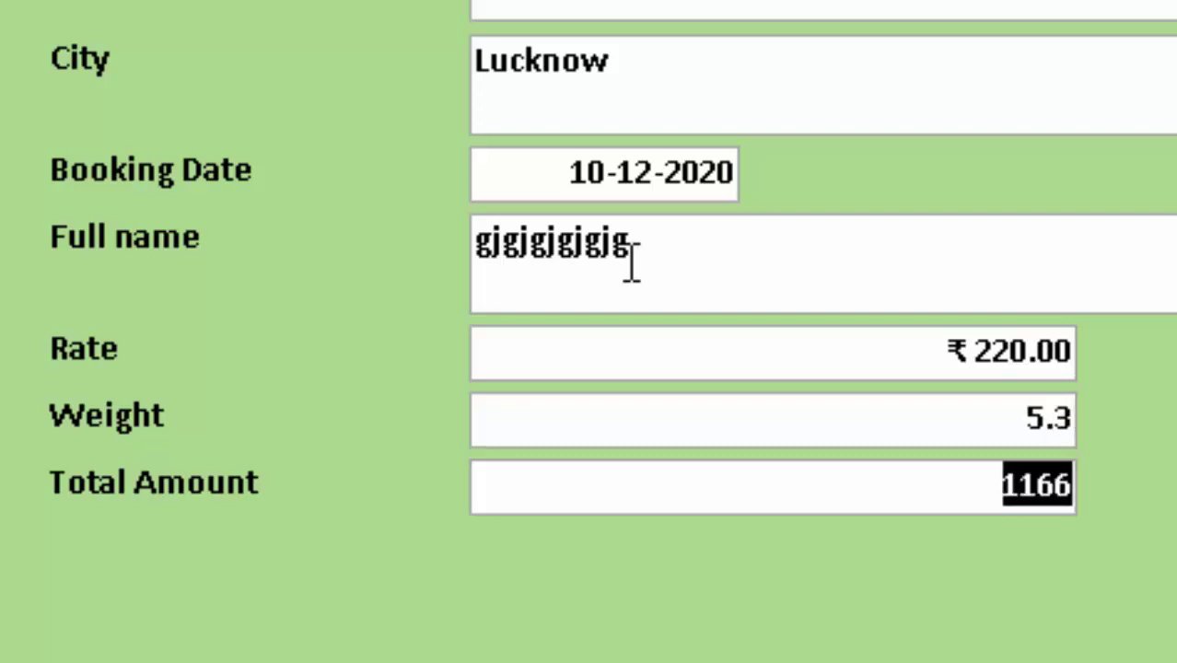